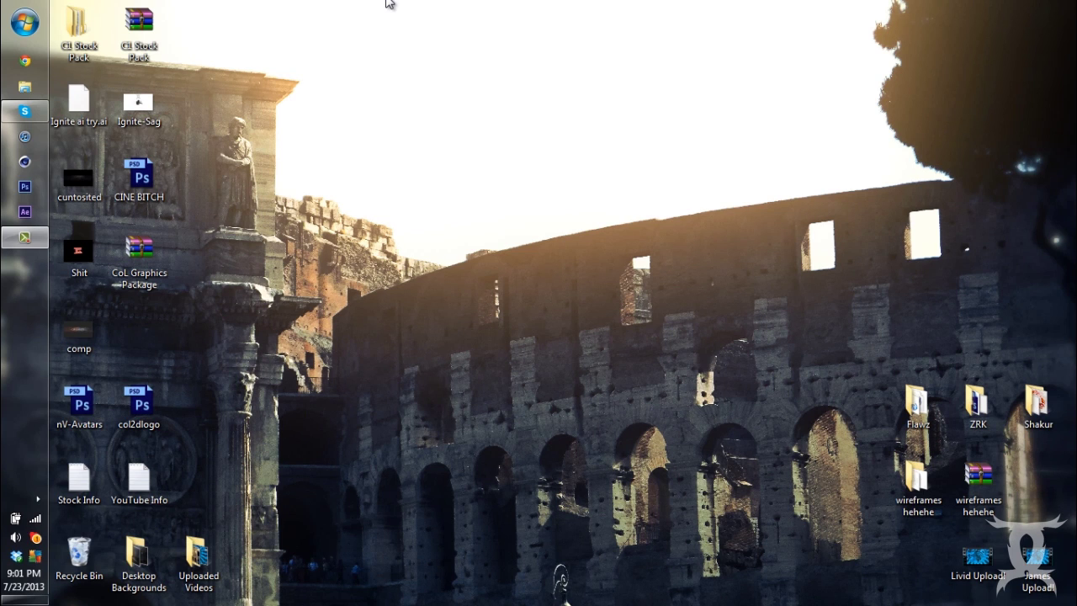
# Launch Cinema 4D and switch the interface scheme to Dark in Preferences.
pyautogui.click(10, 167)
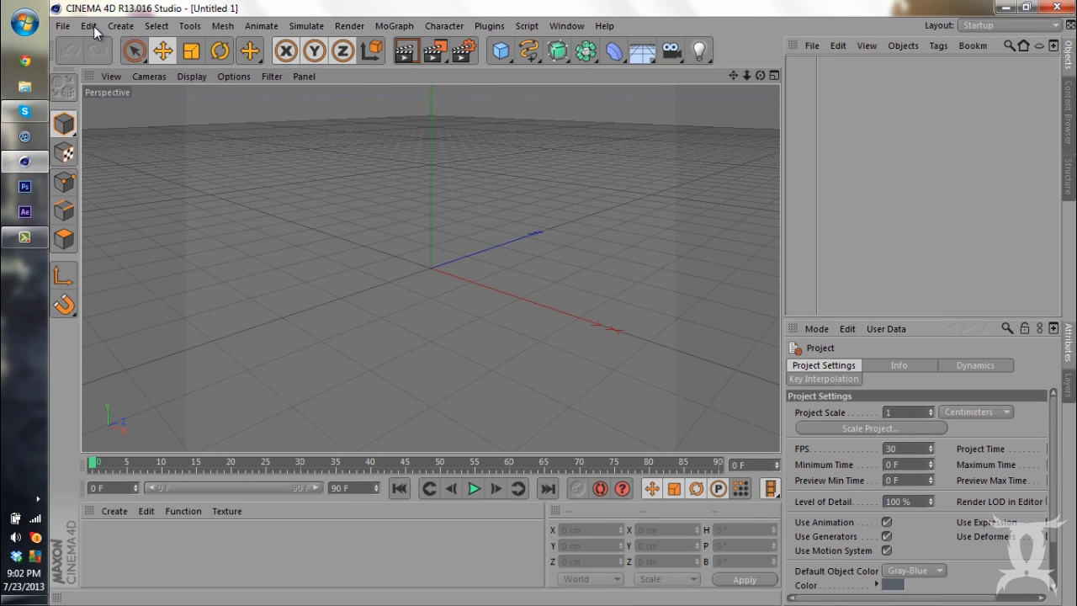
pyautogui.click(90, 27)
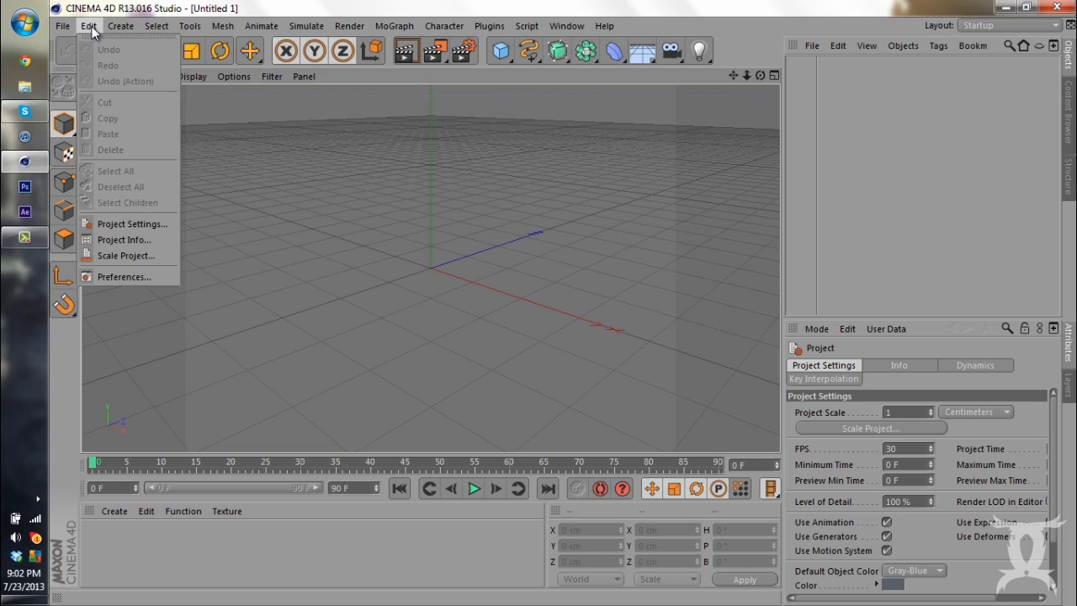
pyautogui.click(143, 278)
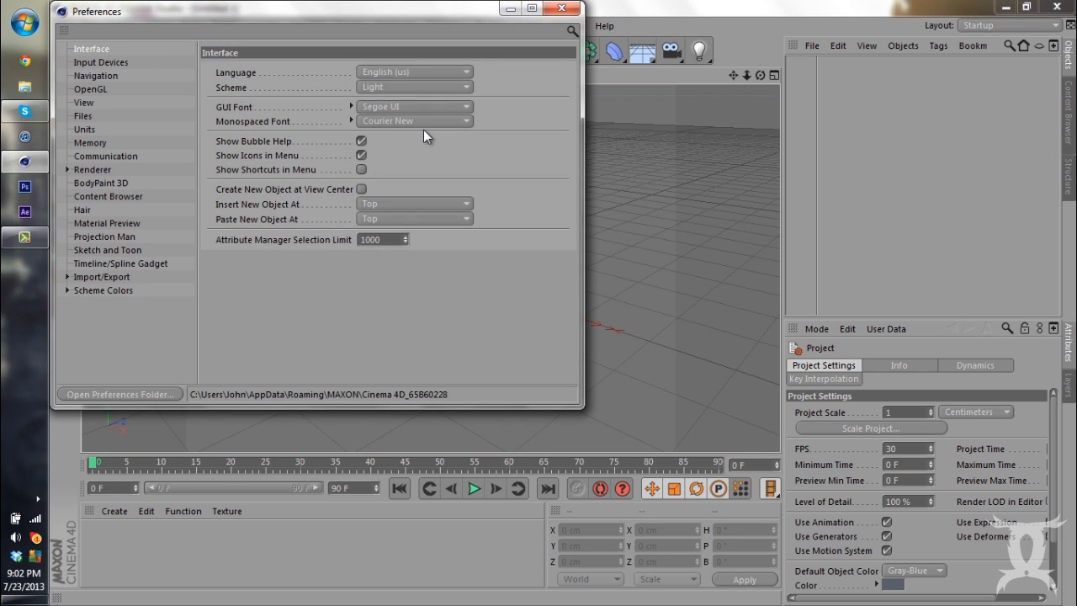
pyautogui.click(363, 89)
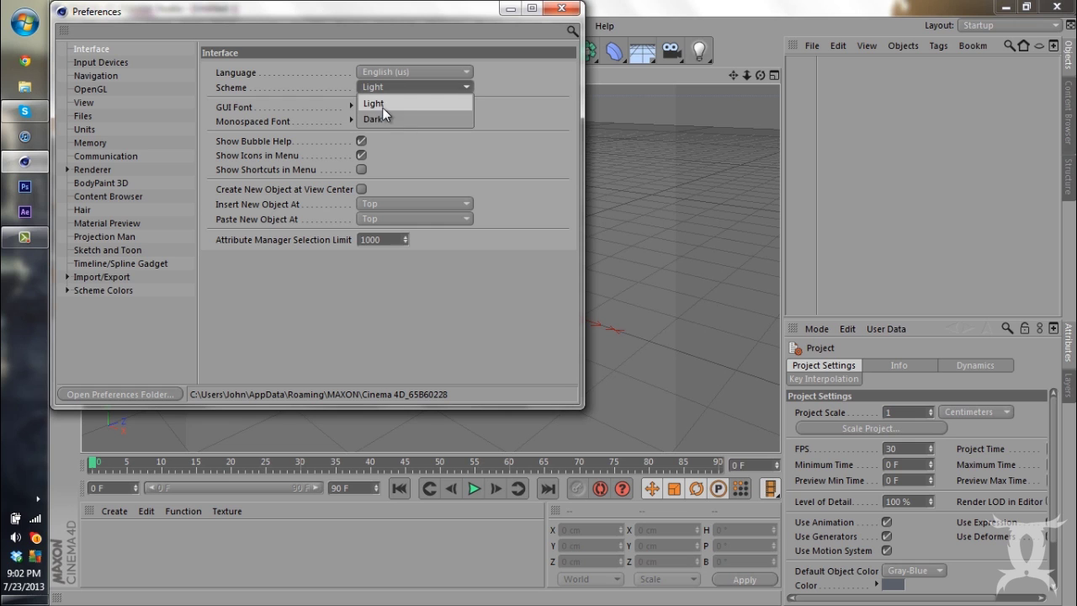
pyautogui.click(380, 110)
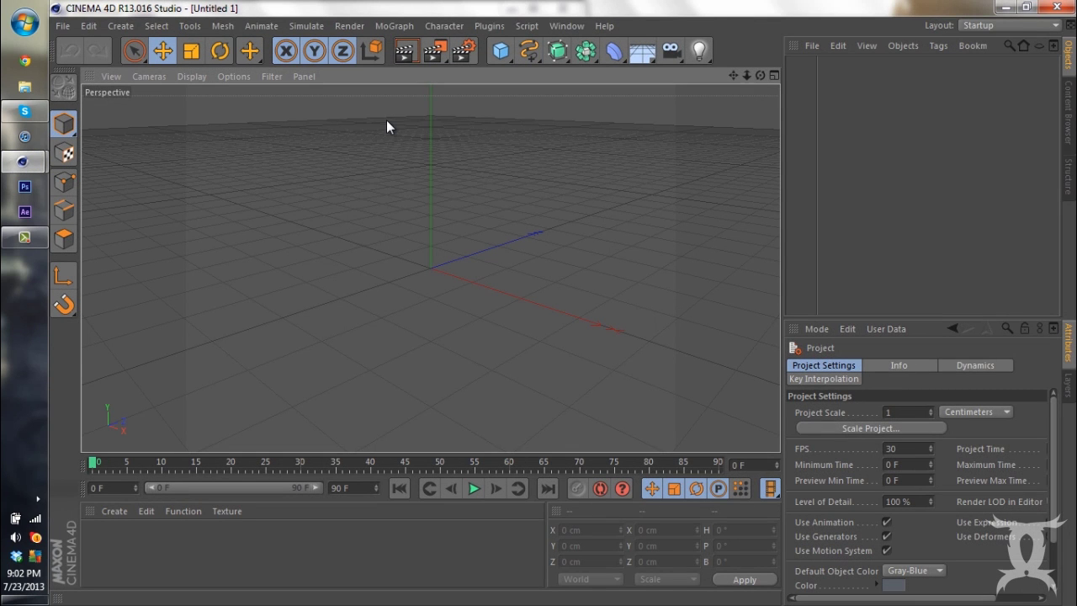
# Set the interface scheme back to Light in Preferences.
pyautogui.hotkey('ctrl', 'e')
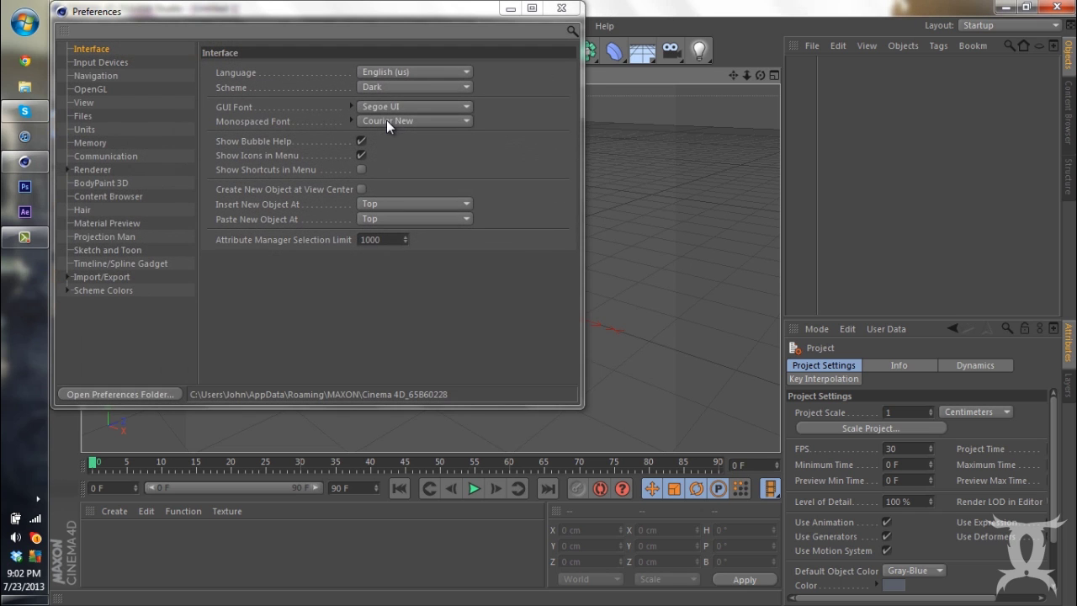
pyautogui.click(394, 84)
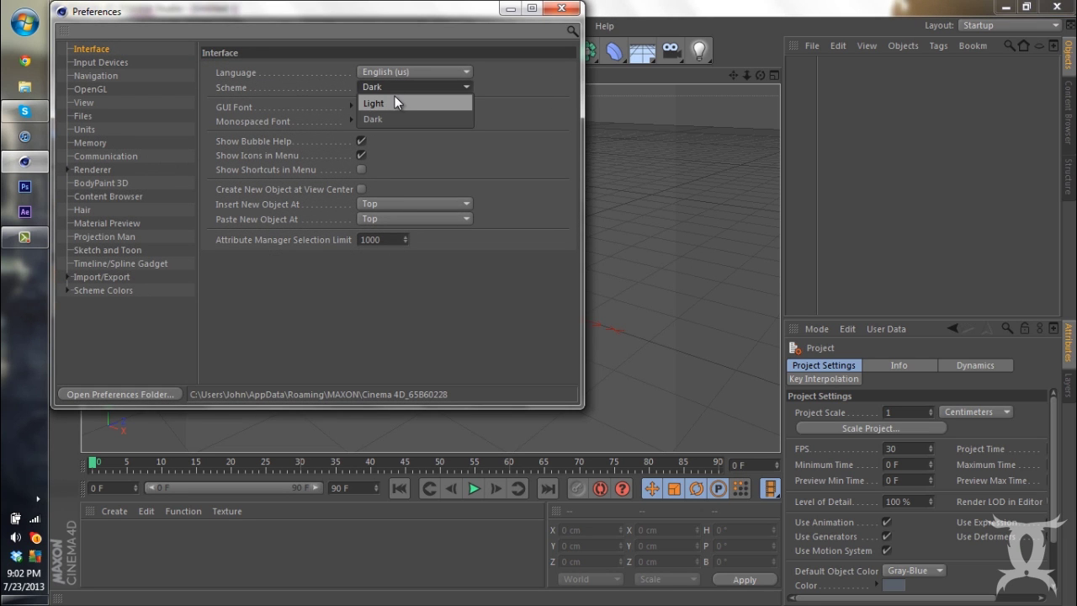
pyautogui.click(394, 100)
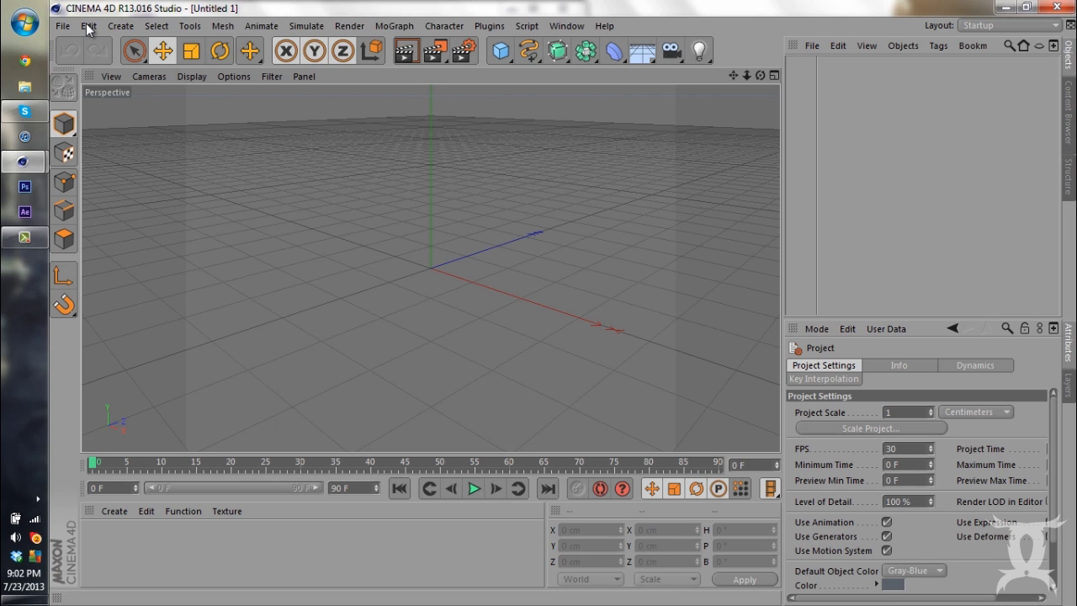
# Change the GUI font via Segoe UI Symbol to Serif Medium Italic, accepting restart notices, then close Preferences.
pyautogui.hotkey('ctrl', 'e')
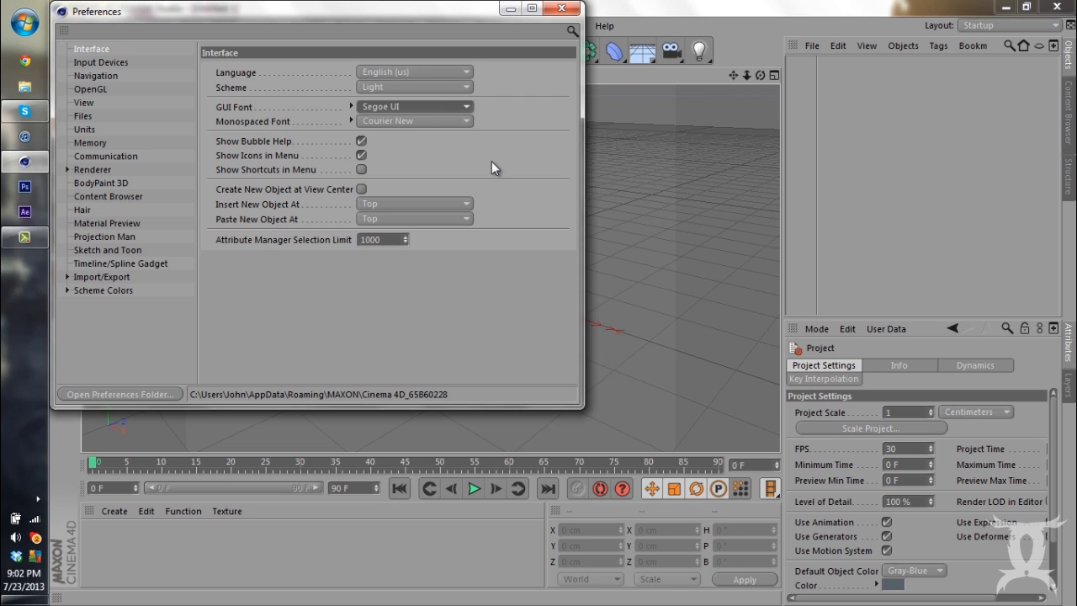
pyautogui.press('Down')
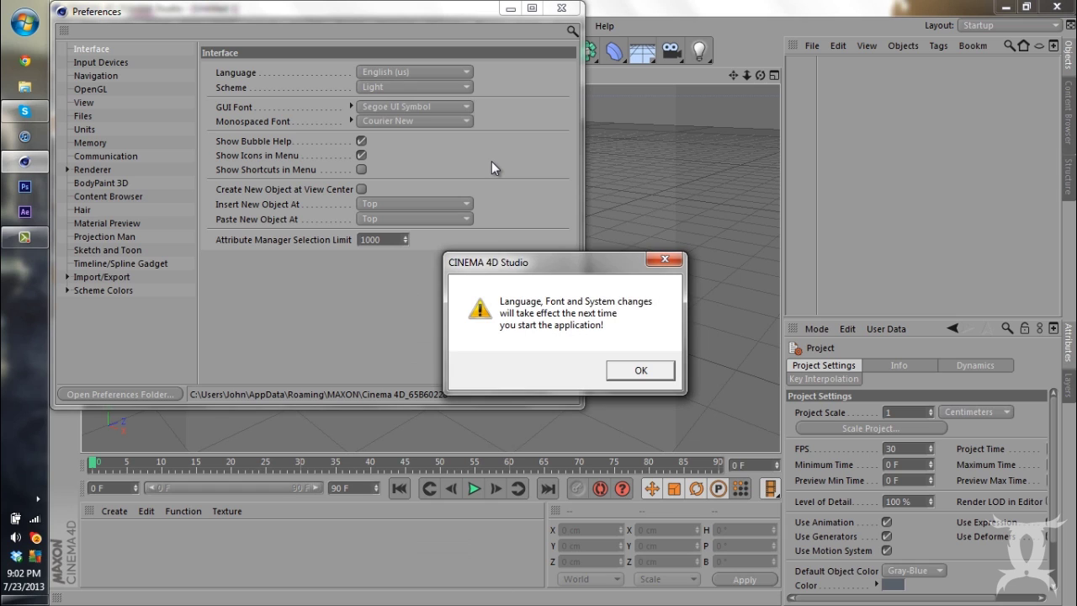
pyautogui.click(639, 370)
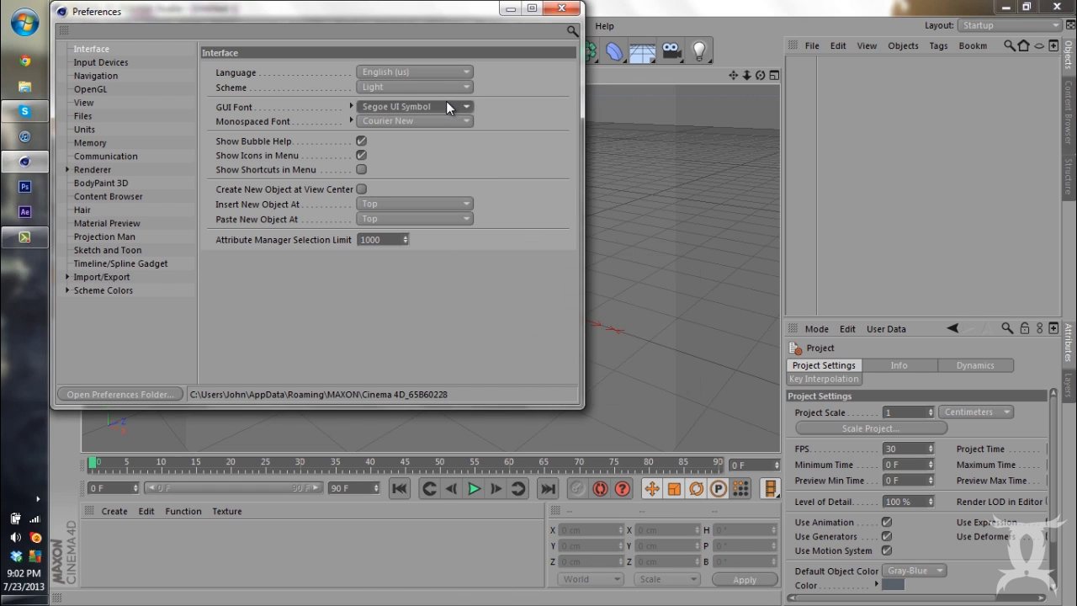
pyautogui.click(447, 104)
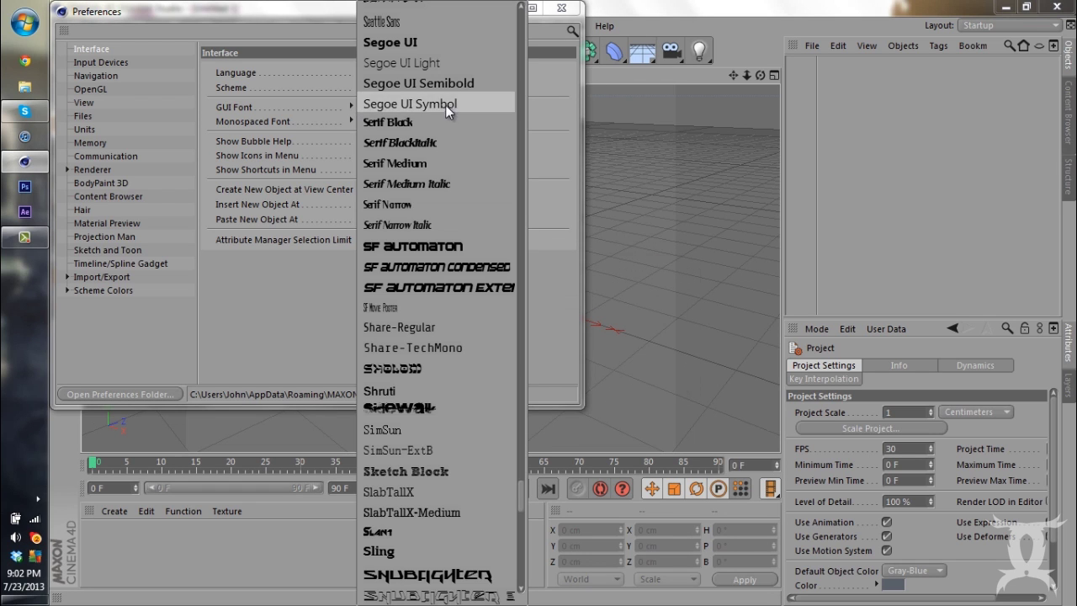
pyautogui.click(496, 181)
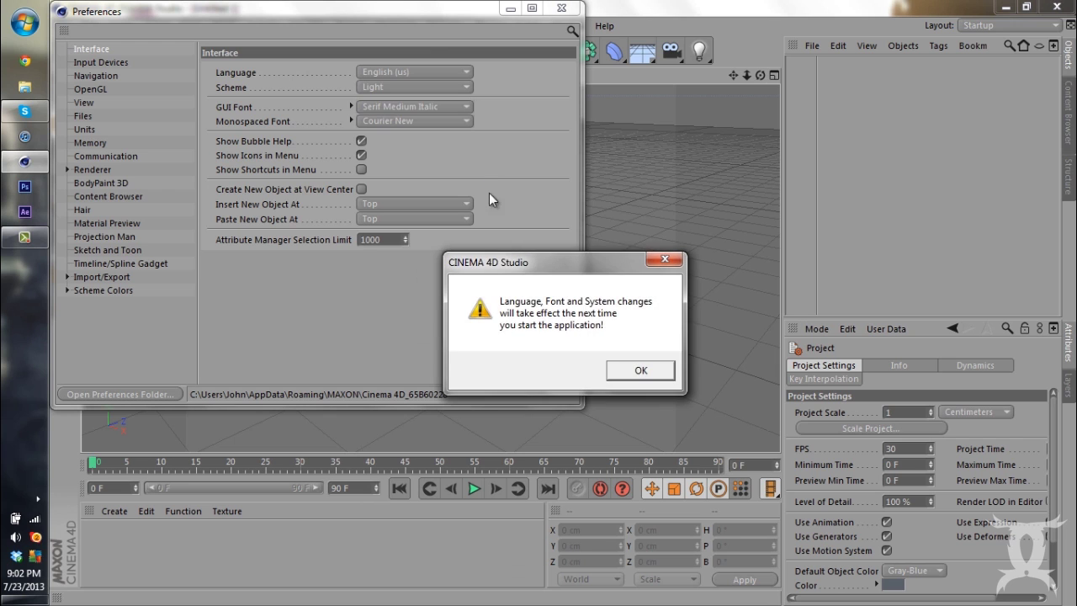
pyautogui.click(636, 371)
pyautogui.click(559, 9)
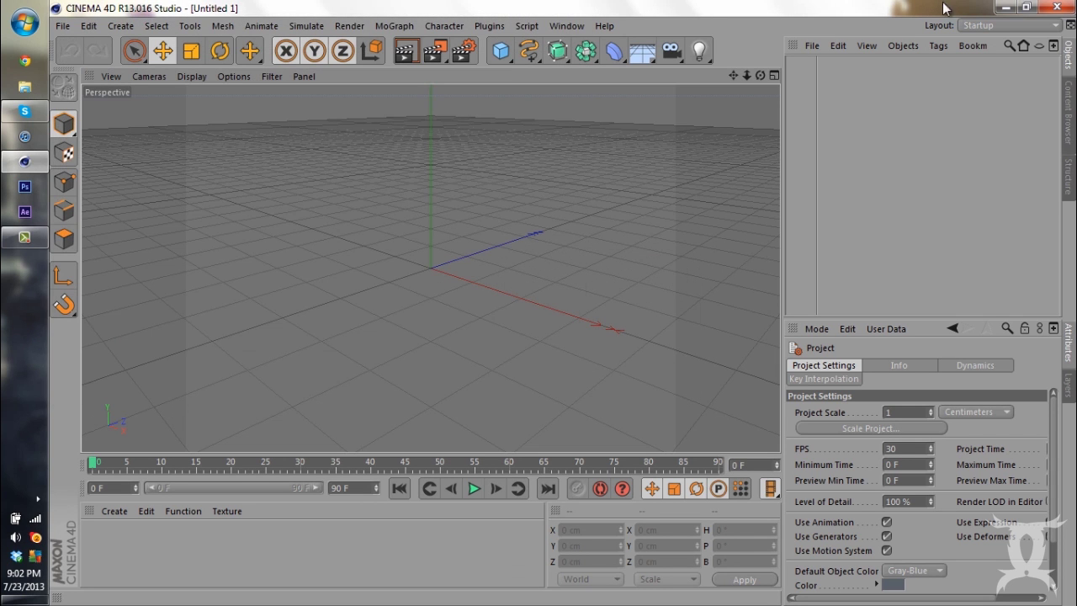
# Quit and relaunch Cinema 4D to see the Serif Medium Italic font, then quit again.
pyautogui.click(1057, 8)
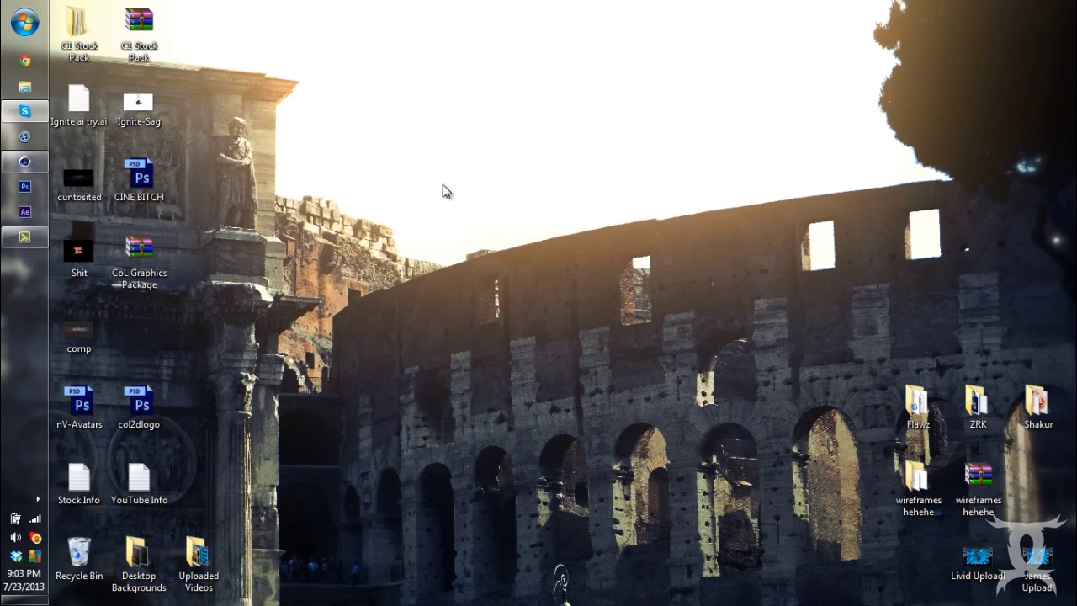
pyautogui.doubleClick(139, 180)
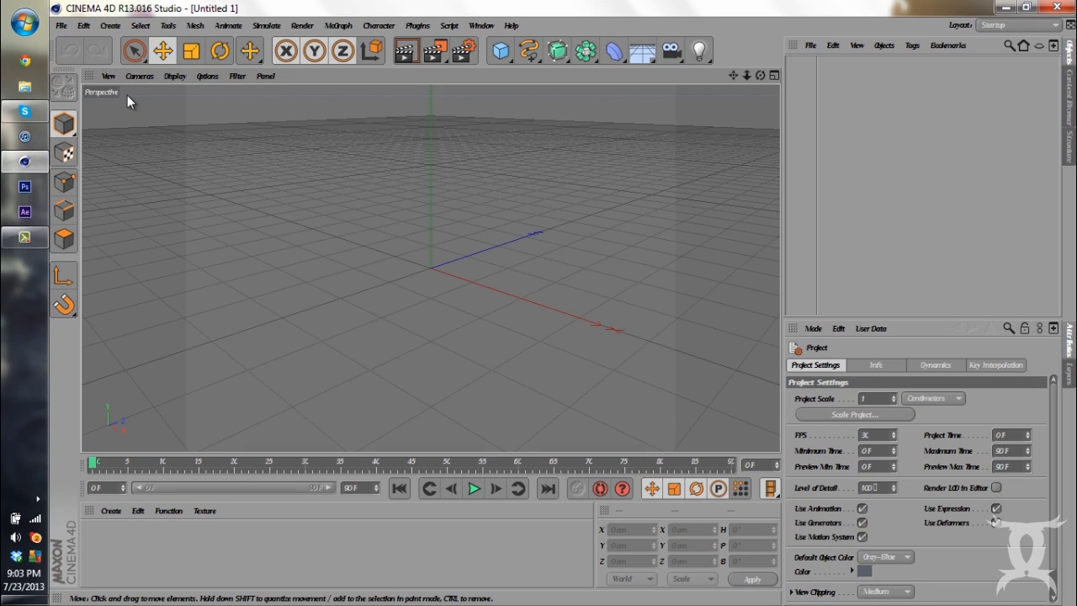
pyautogui.click(1058, 6)
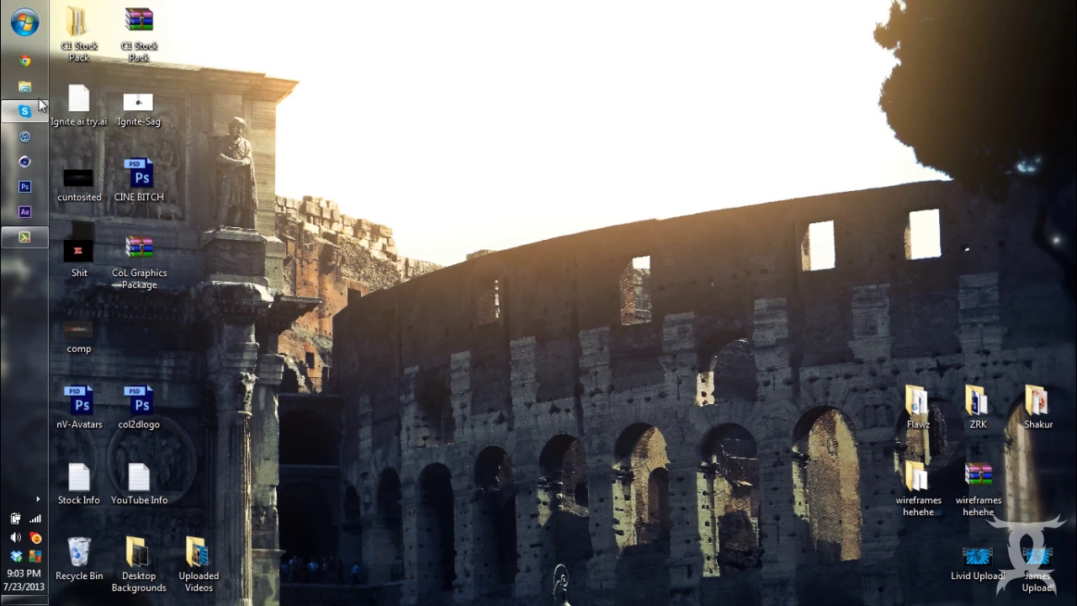
# Launch Photoshop CS6 and open Preferences on the Interface page.
pyautogui.click(25, 188)
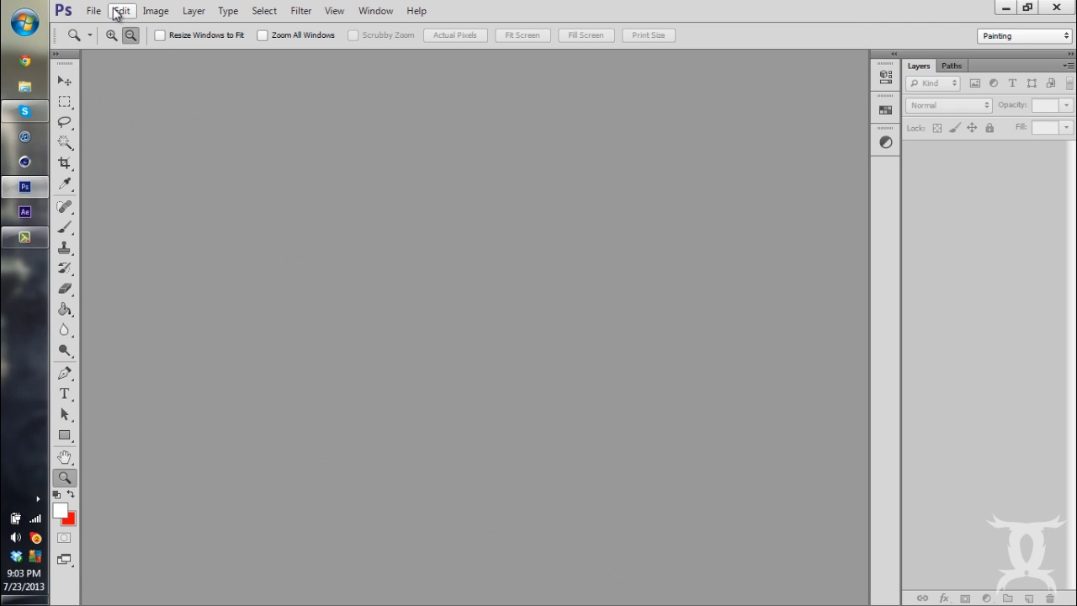
pyautogui.click(118, 12)
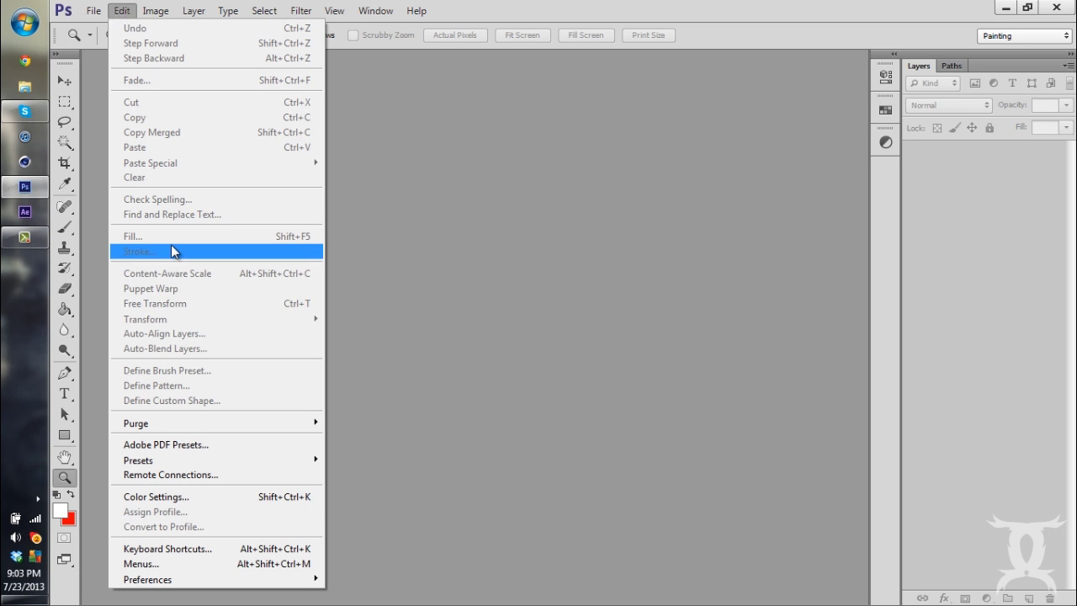
pyautogui.moveTo(235, 580)
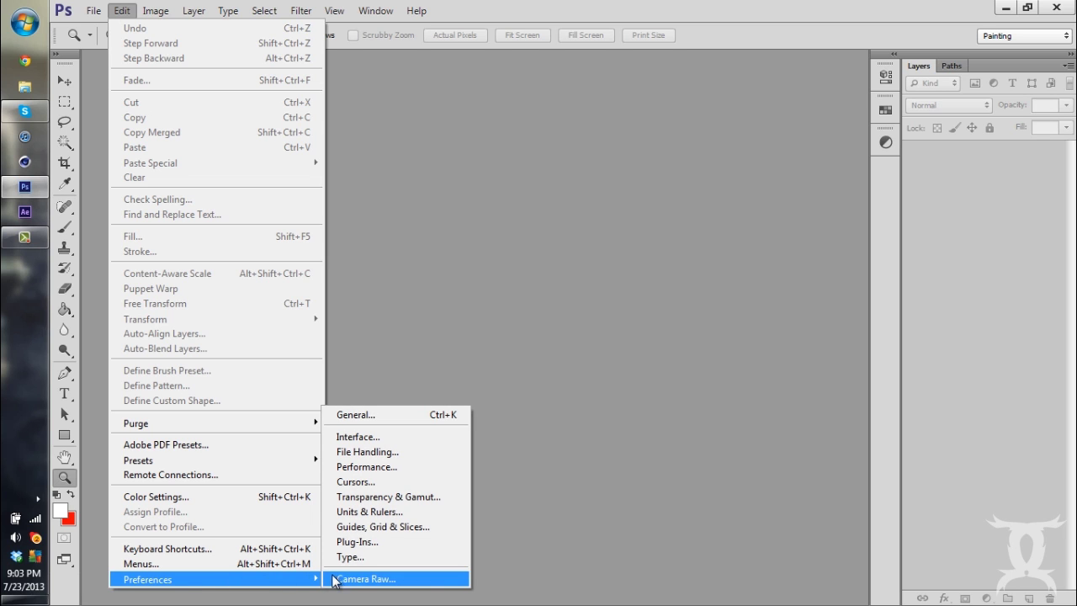
pyautogui.click(393, 439)
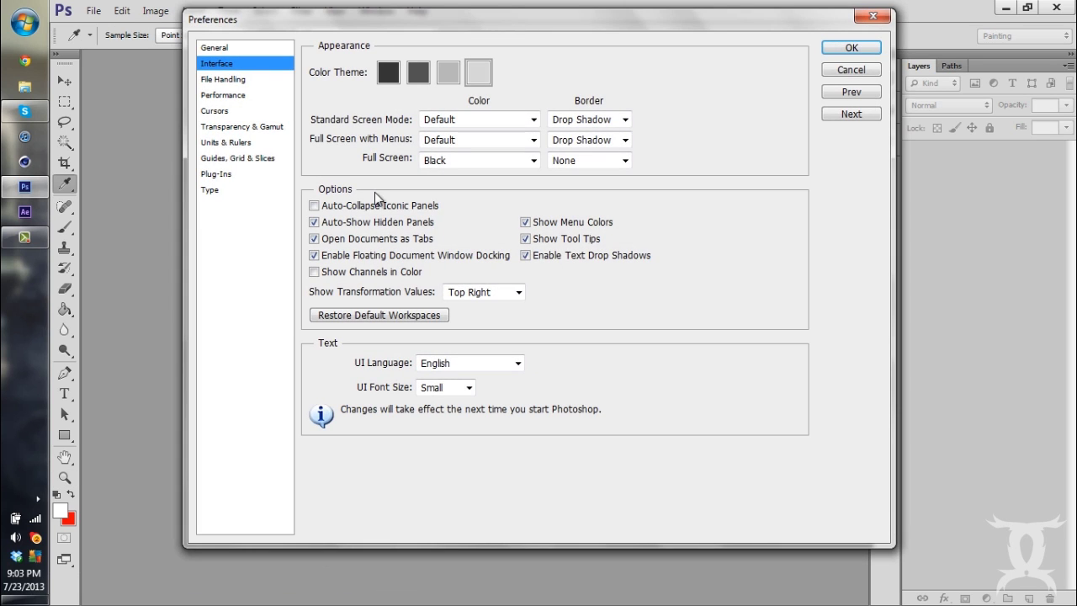
# Cycle through the four color themes, ending on the lightest, and reposition the dialog.
pyautogui.click(388, 75)
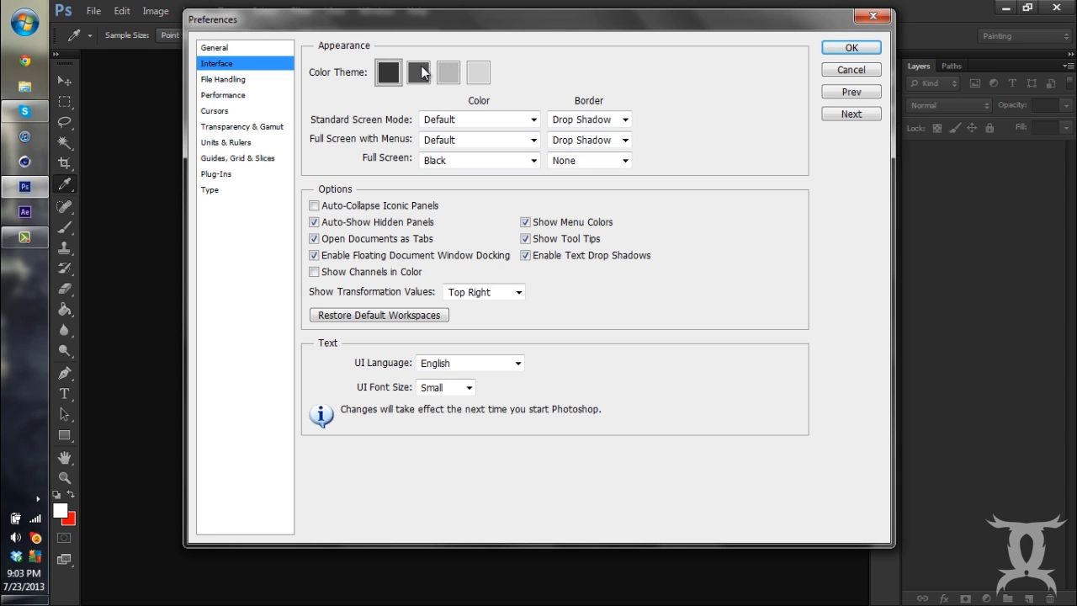
pyautogui.click(421, 73)
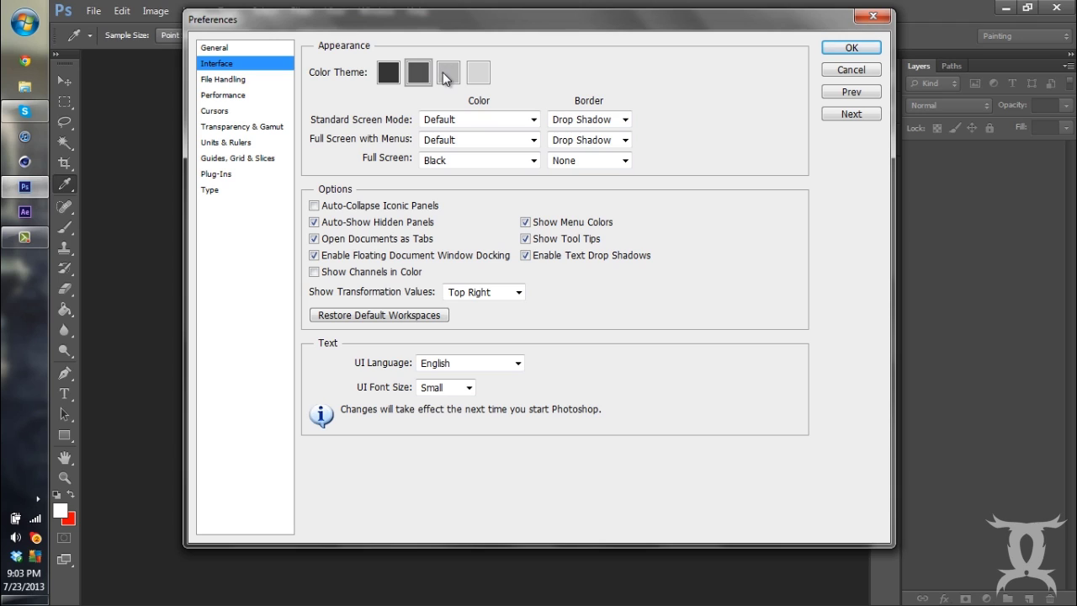
pyautogui.click(445, 75)
pyautogui.click(476, 76)
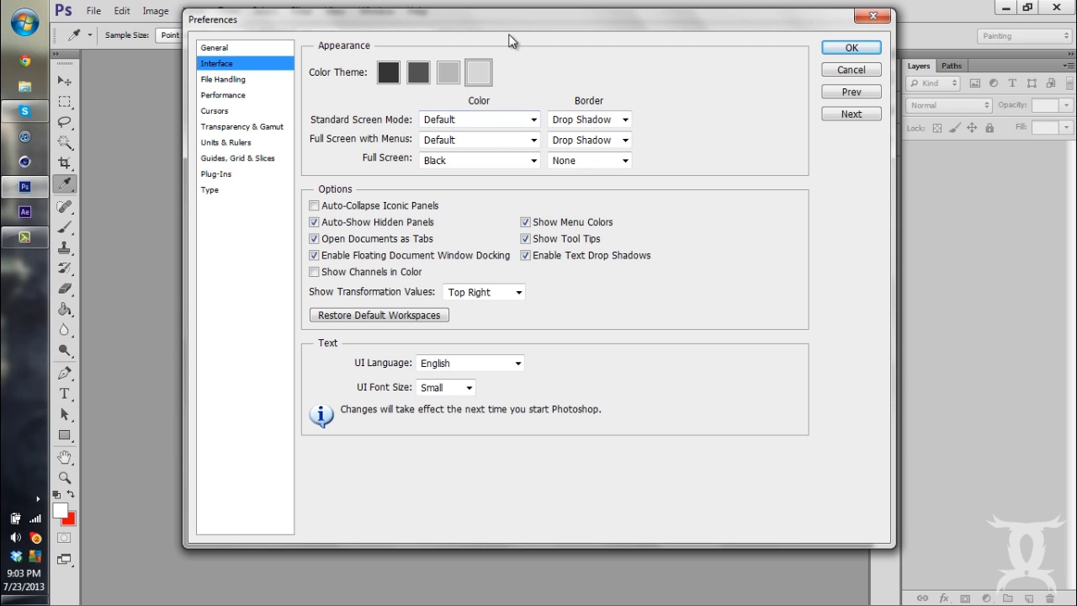
pyautogui.moveTo(512, 21); pyautogui.dragTo(527, 111)
pyautogui.moveTo(535, 43); pyautogui.dragTo(516, 34)
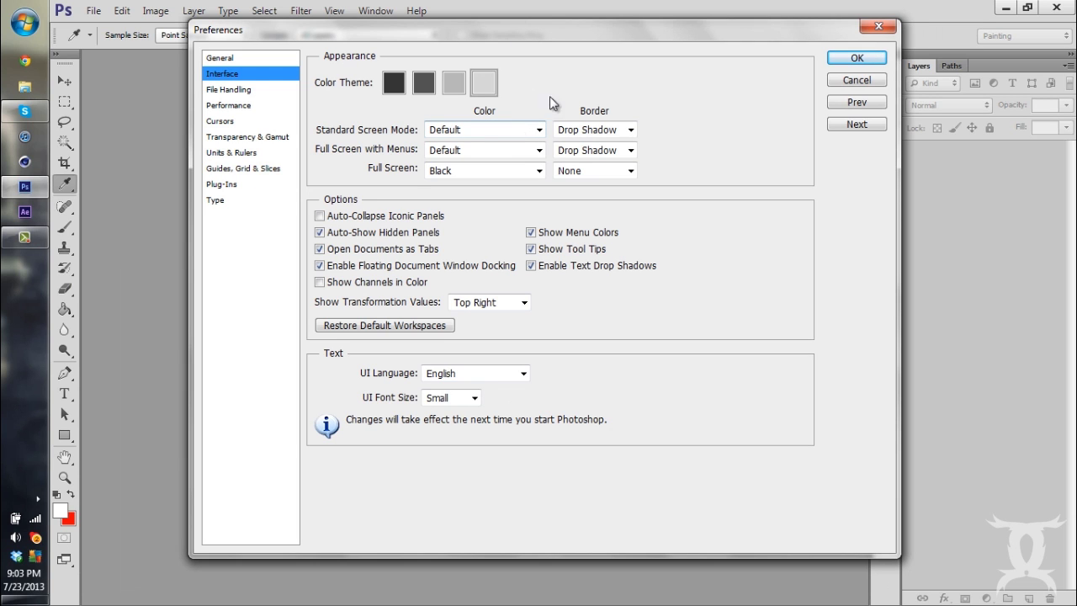
# Close Preferences and open Ignite-Sag.png from the Desktop.
pyautogui.click(841, 59)
pyautogui.press('z')
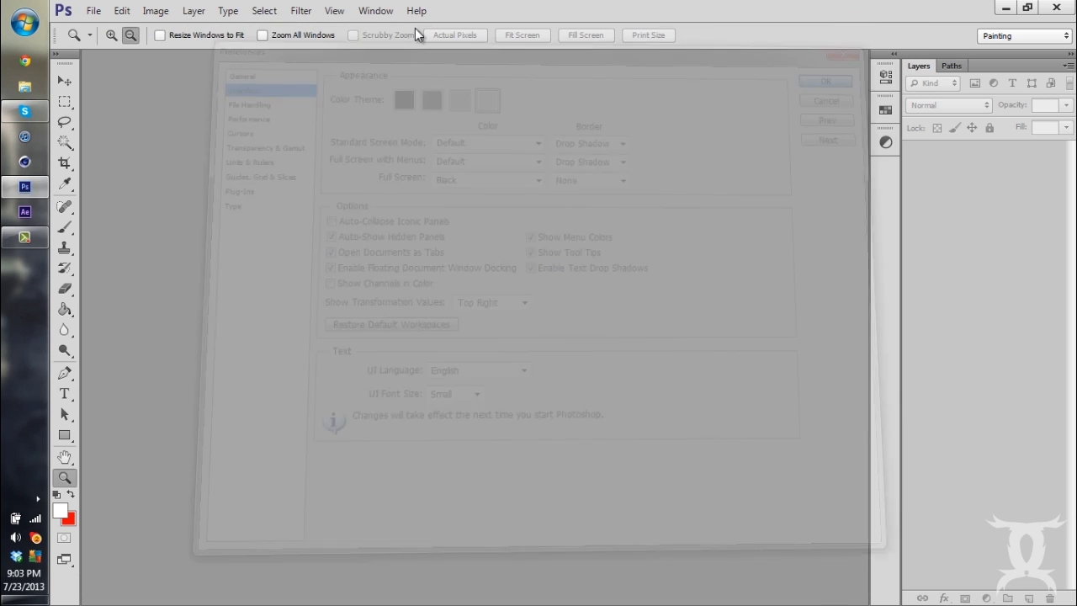
pyautogui.click(93, 10)
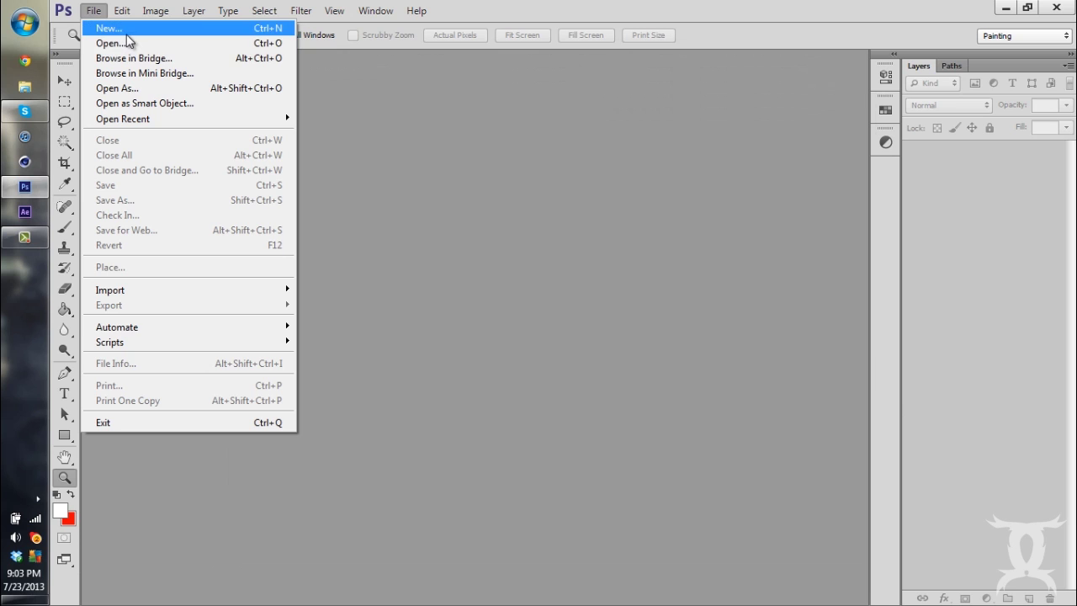
pyautogui.click(118, 43)
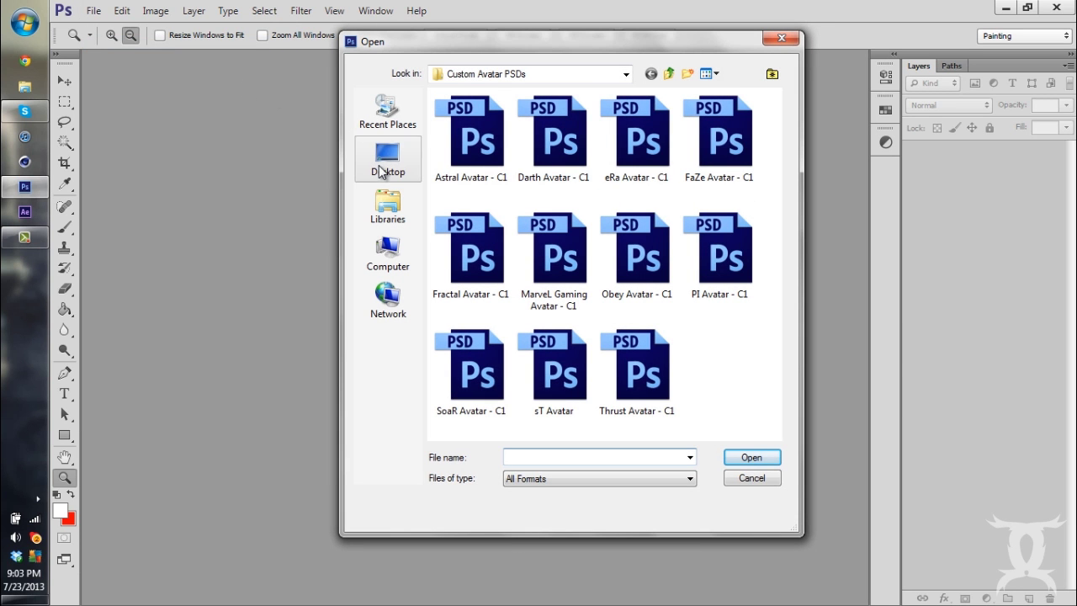
pyautogui.click(386, 160)
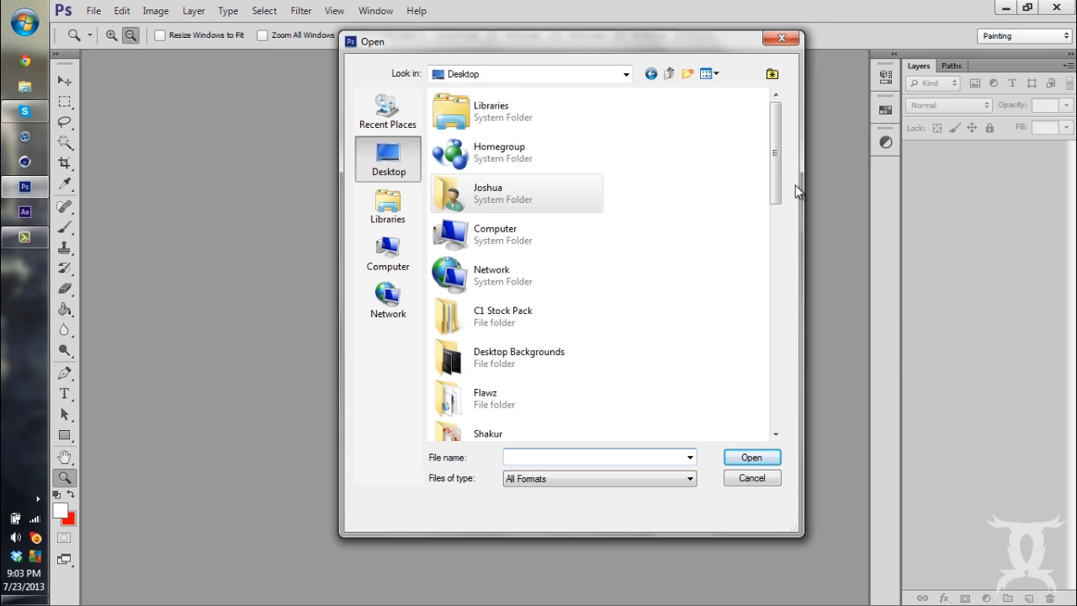
pyautogui.moveTo(775, 192); pyautogui.dragTo(794, 371)
pyautogui.click(547, 278)
pyautogui.click(752, 456)
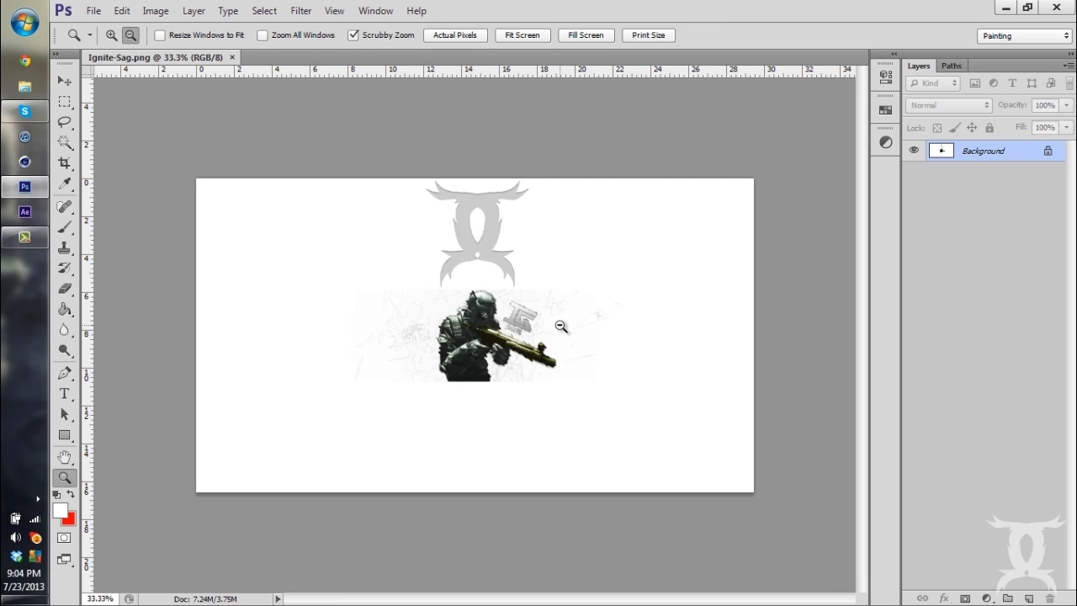
# Adjust the canvas zoom slightly and look at the Image menu without choosing anything.
pyautogui.moveTo(562, 327); pyautogui.dragTo(606, 270)
pyautogui.click(155, 11)
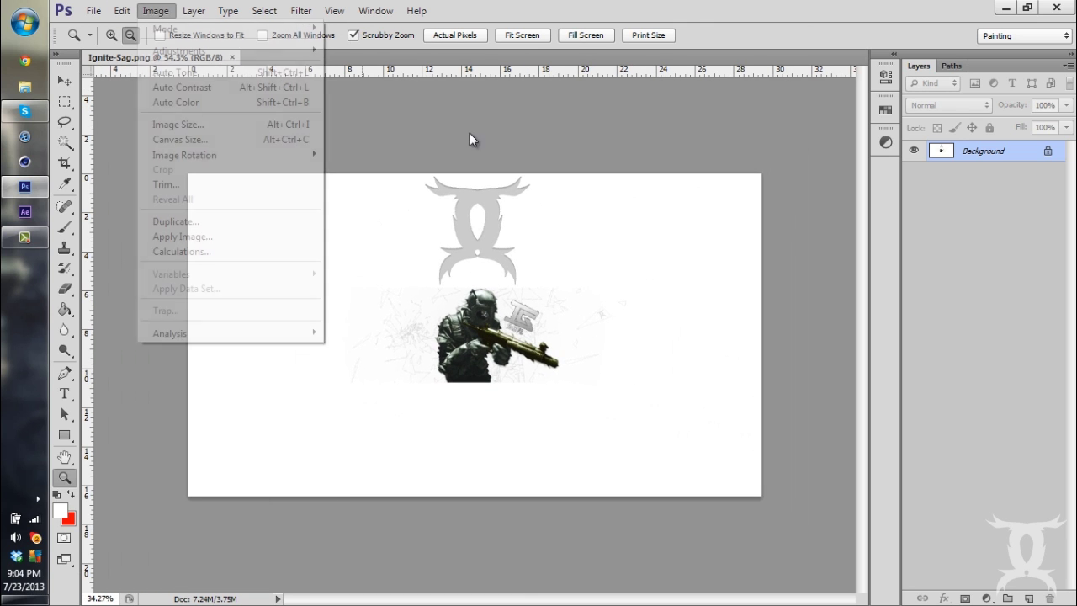
pyautogui.click(879, 201)
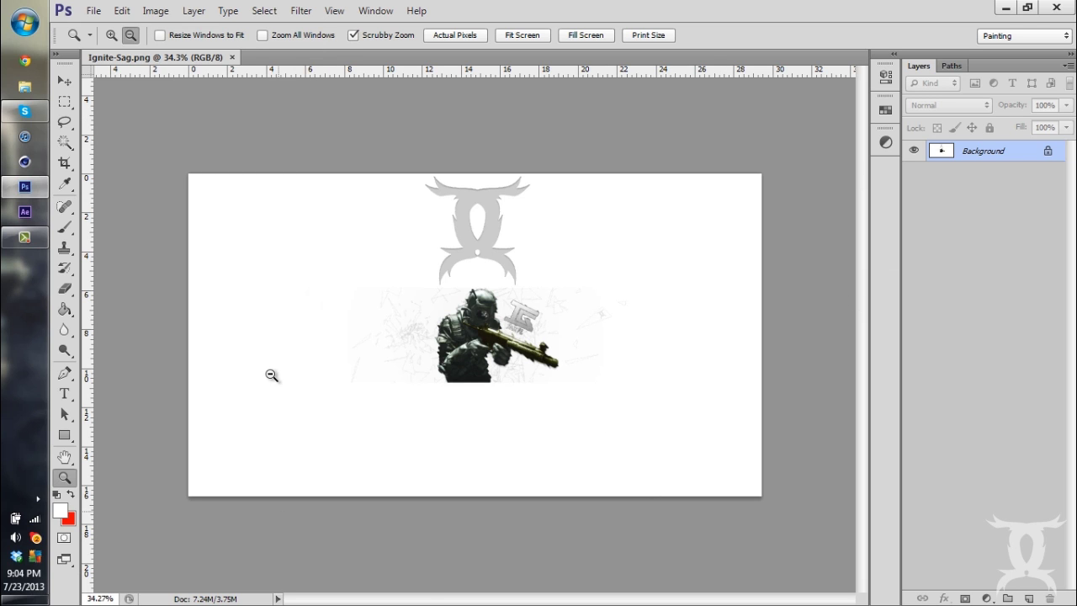
# Set the Standard Screen Mode canvas color to custom pure red ff0000 and close Preferences.
pyautogui.click(122, 10)
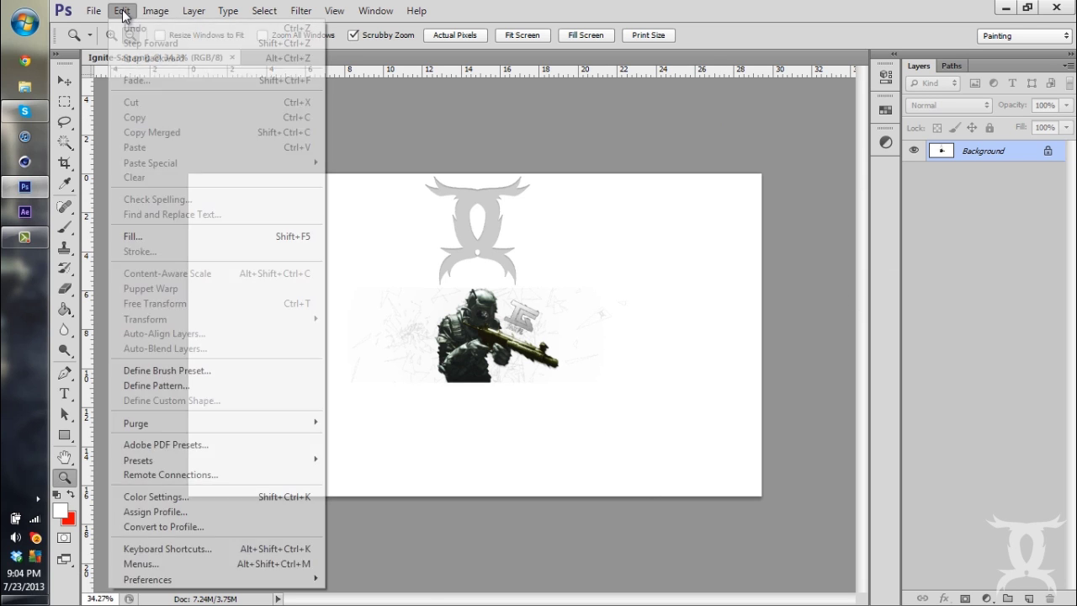
pyautogui.moveTo(259, 583)
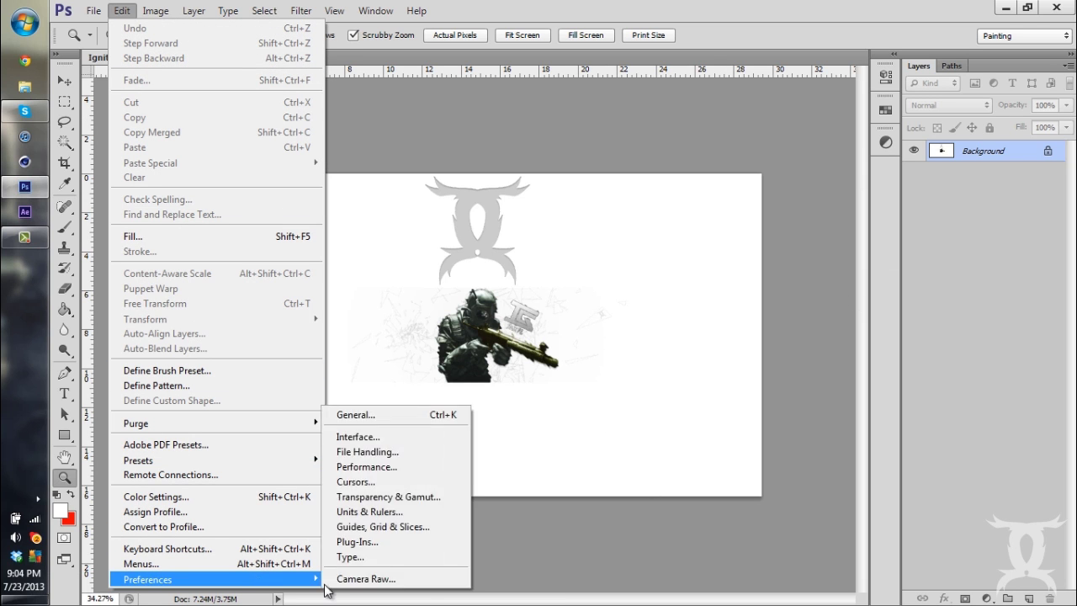
pyautogui.click(382, 438)
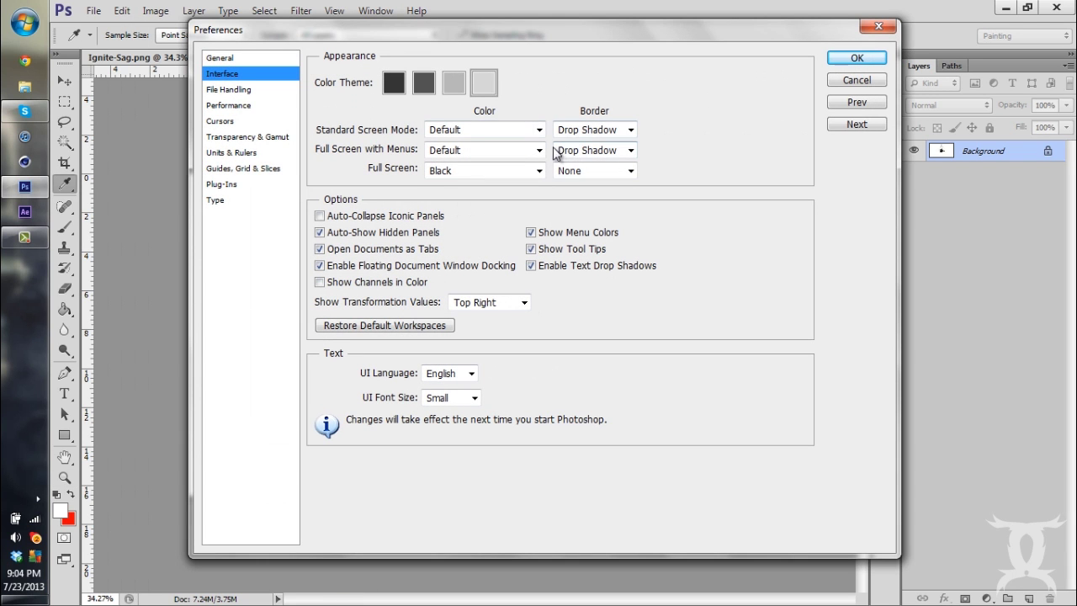
pyautogui.click(537, 131)
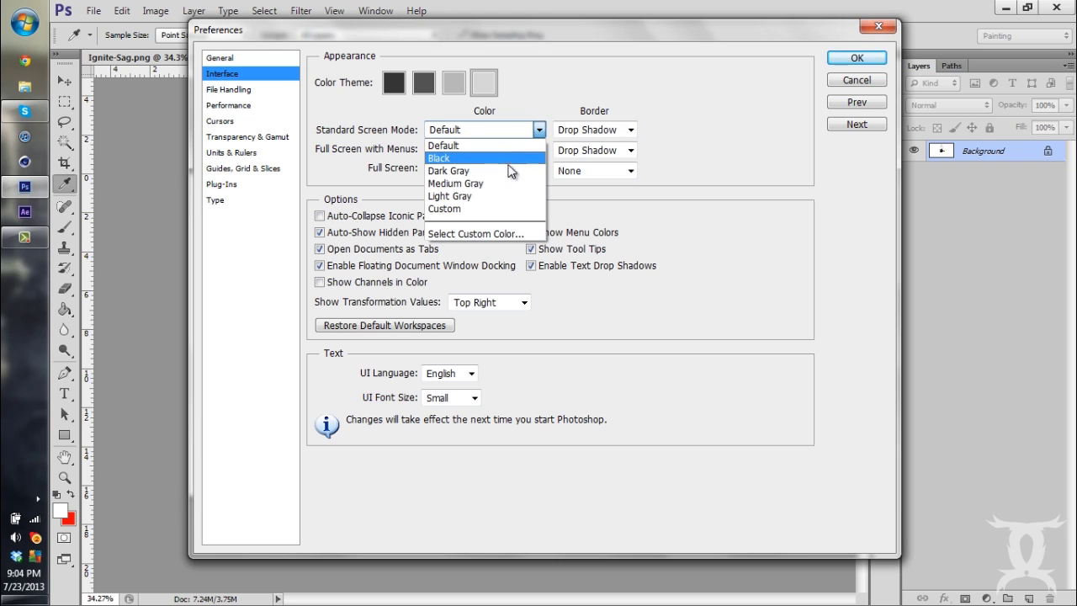
pyautogui.click(488, 209)
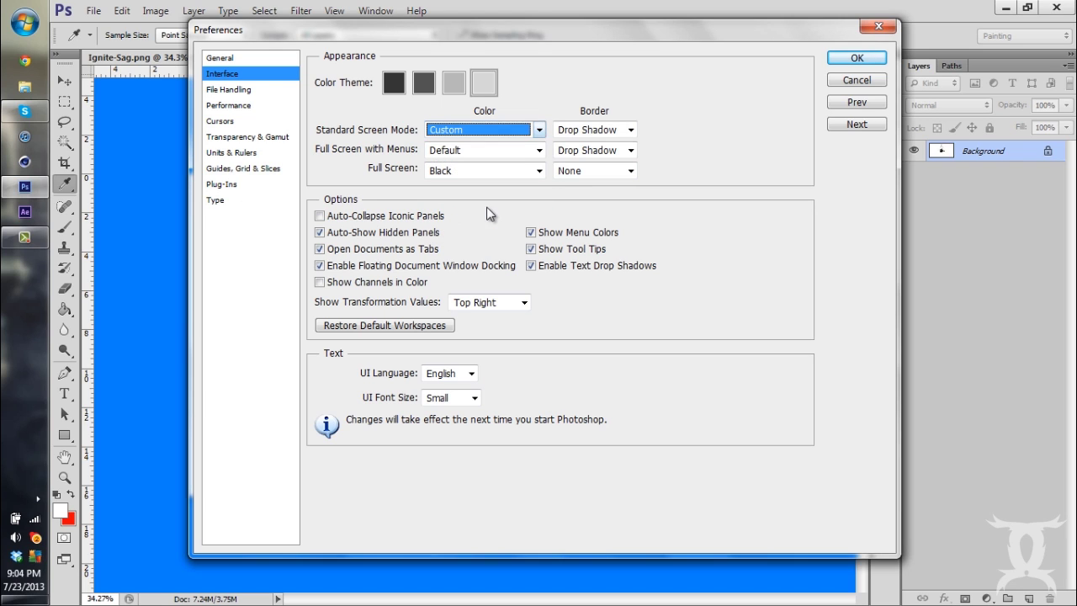
pyautogui.click(492, 133)
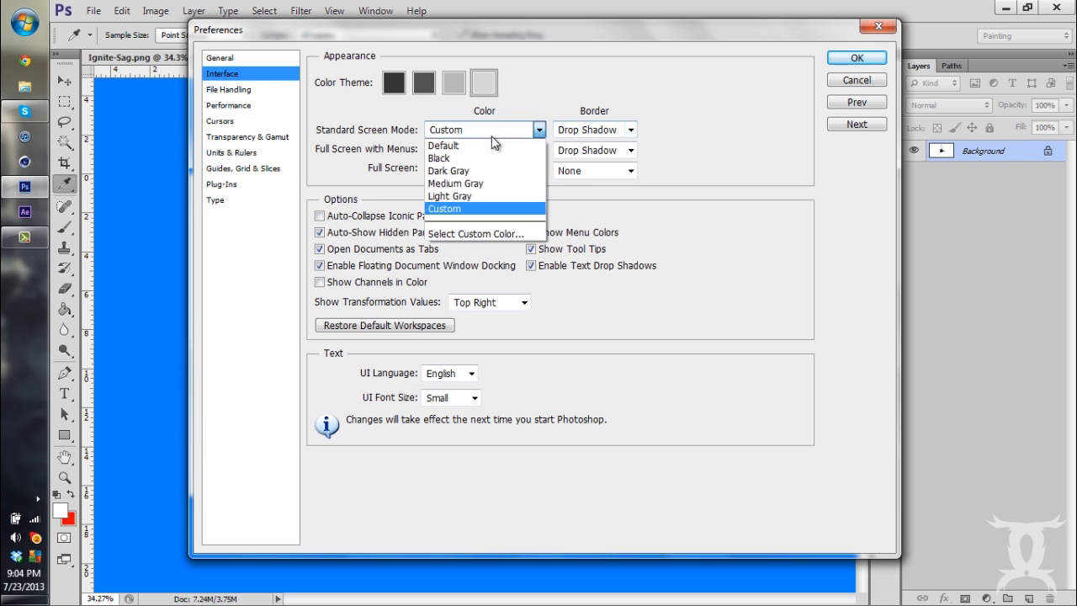
pyautogui.click(475, 236)
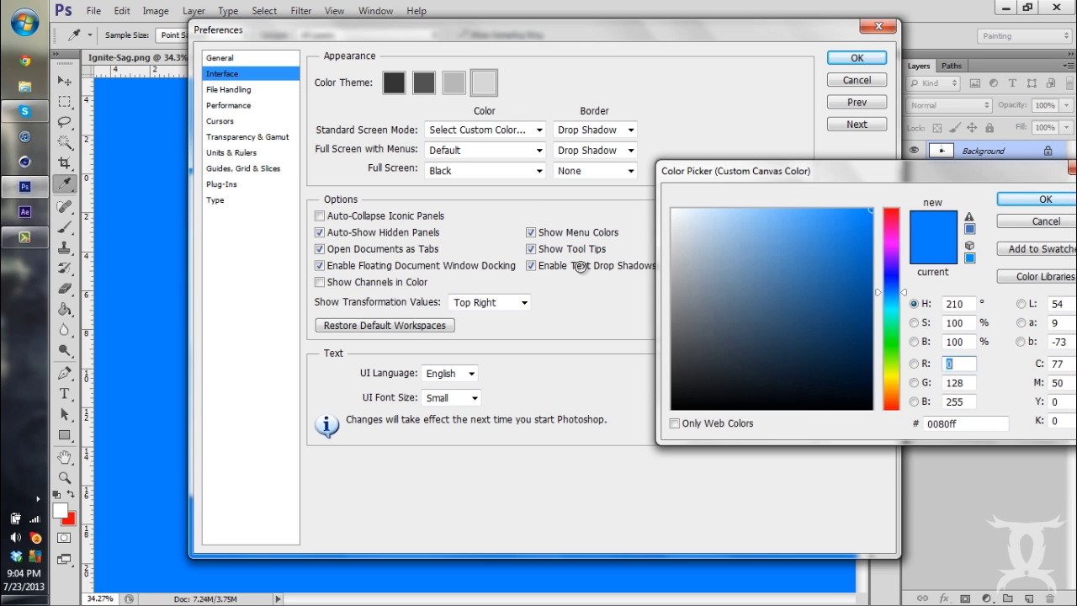
pyautogui.moveTo(891, 257); pyautogui.dragTo(883, 180)
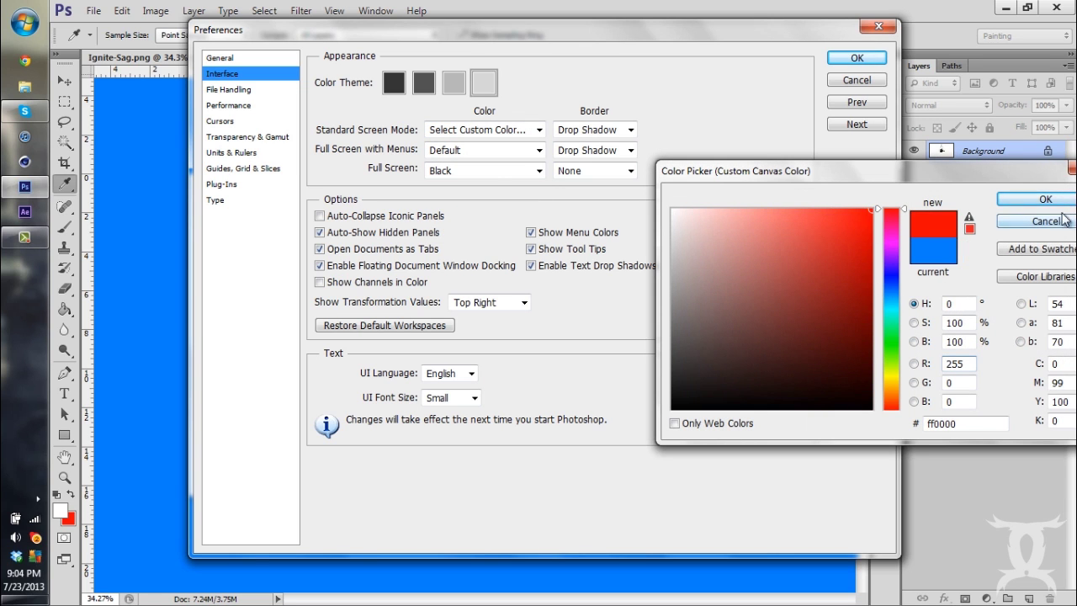
pyautogui.click(1030, 203)
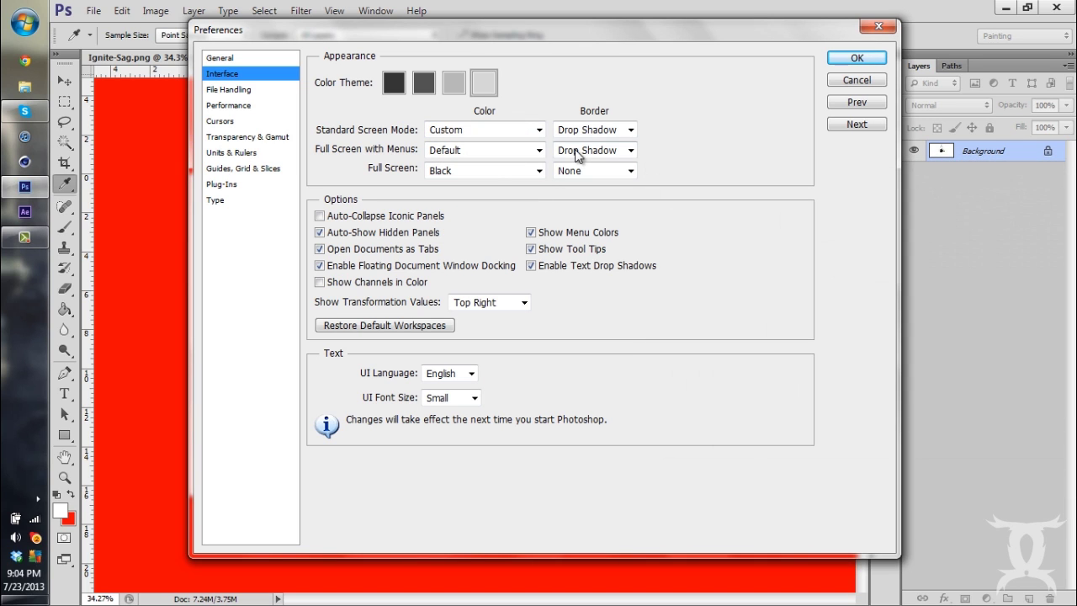
pyautogui.click(843, 59)
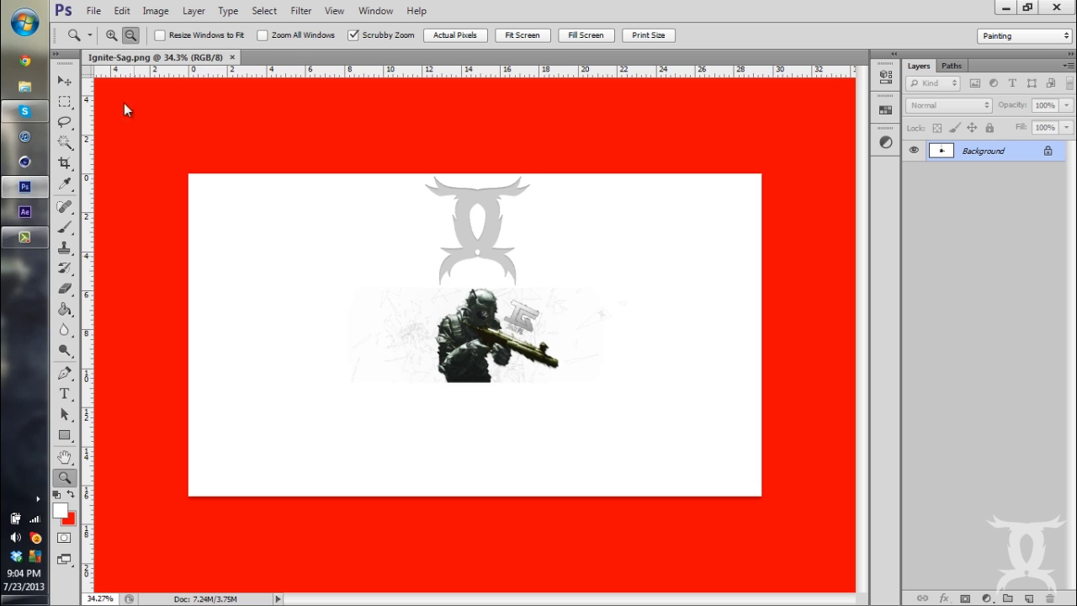
# Return the Standard Screen Mode canvas color to Default in Interface preferences.
pyautogui.click(122, 11)
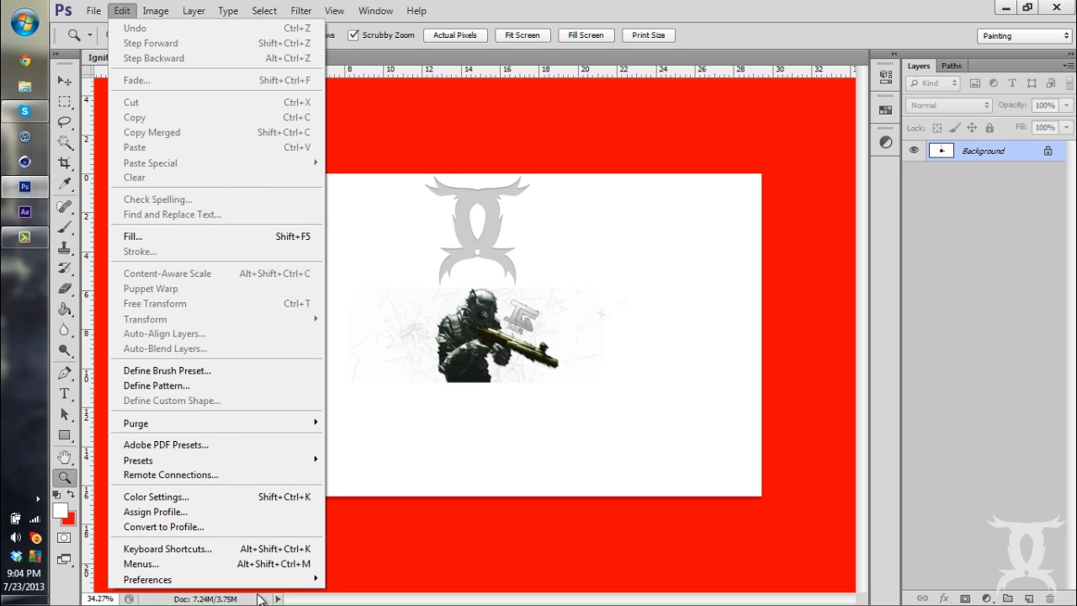
pyautogui.moveTo(283, 582)
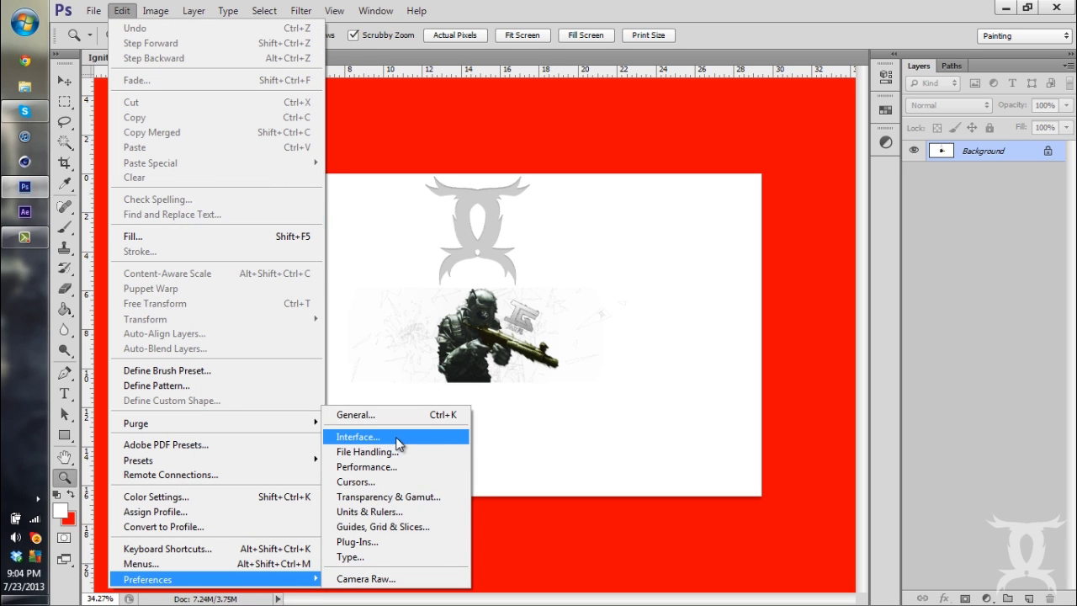
pyautogui.click(399, 370)
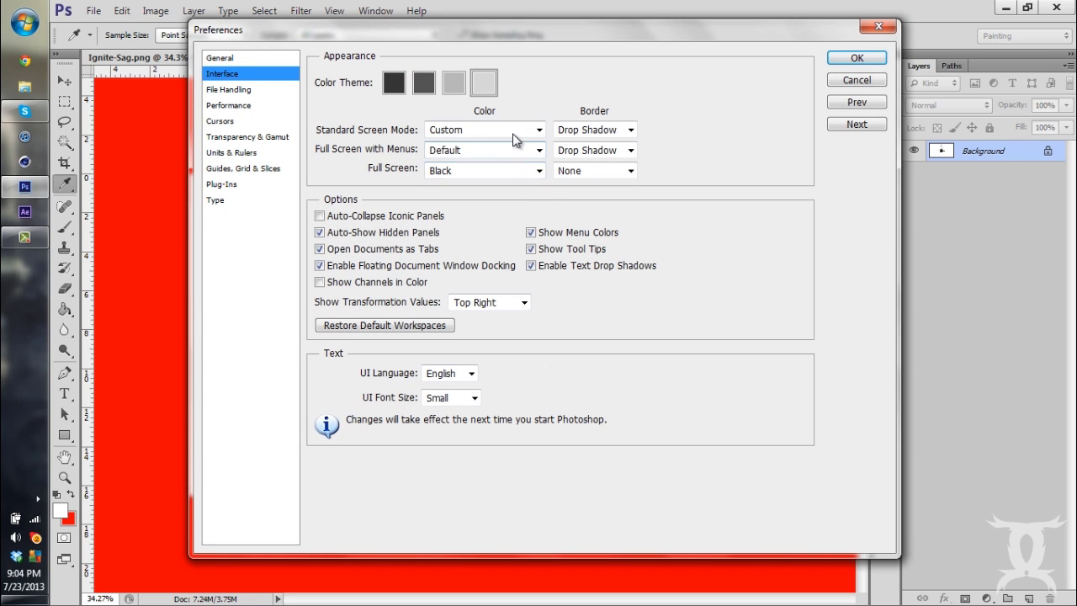
pyautogui.click(507, 130)
pyautogui.click(508, 147)
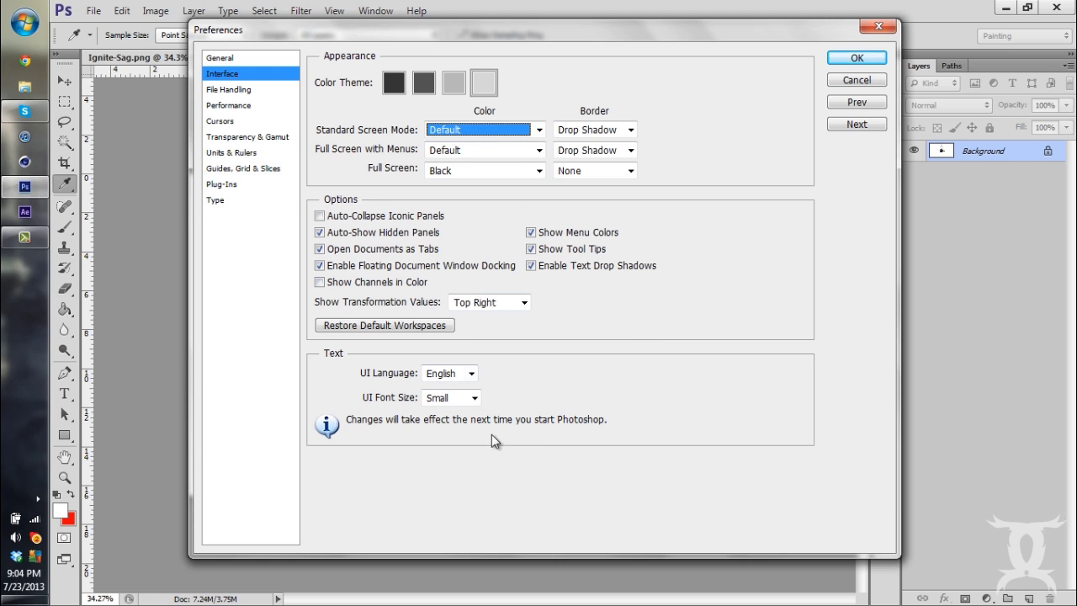
# Review the English language and UI font size options, leaving font size Medium, and confirm.
pyautogui.click(462, 381)
pyautogui.click(463, 388)
pyautogui.click(471, 397)
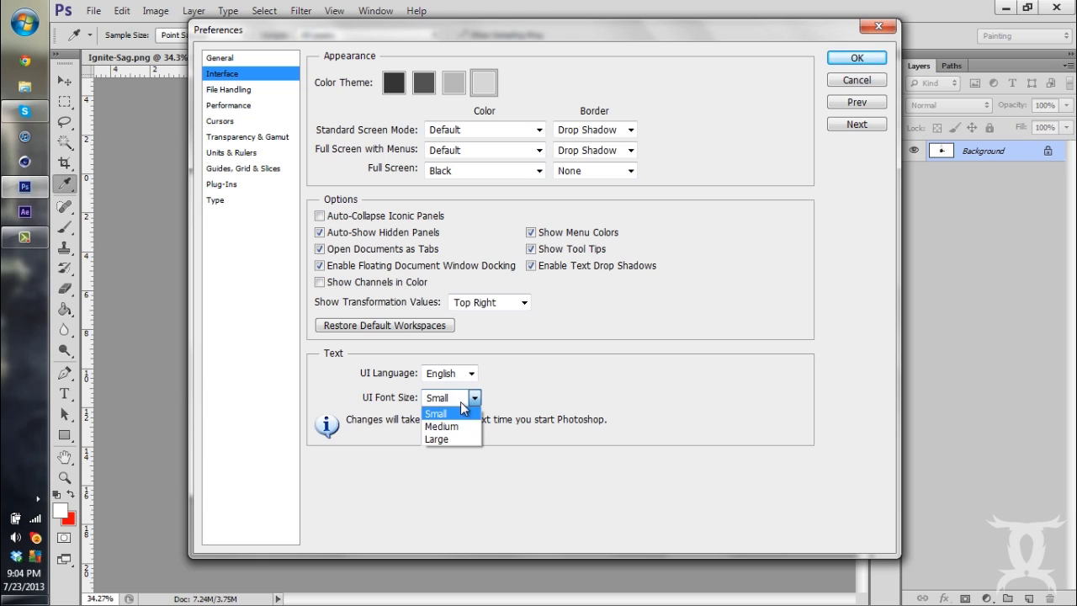
pyautogui.click(446, 409)
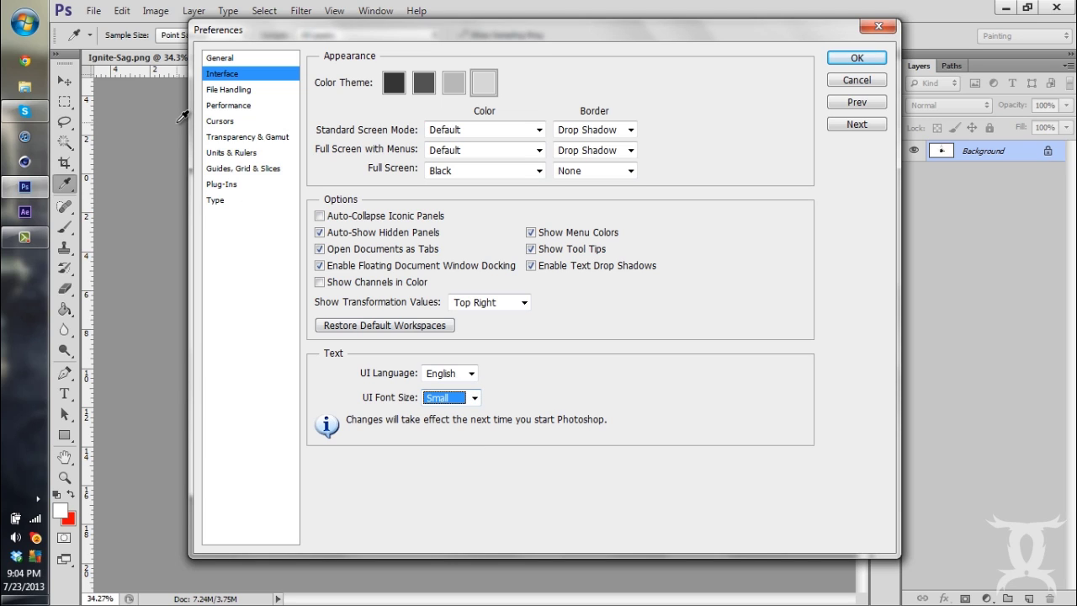
pyautogui.click(461, 403)
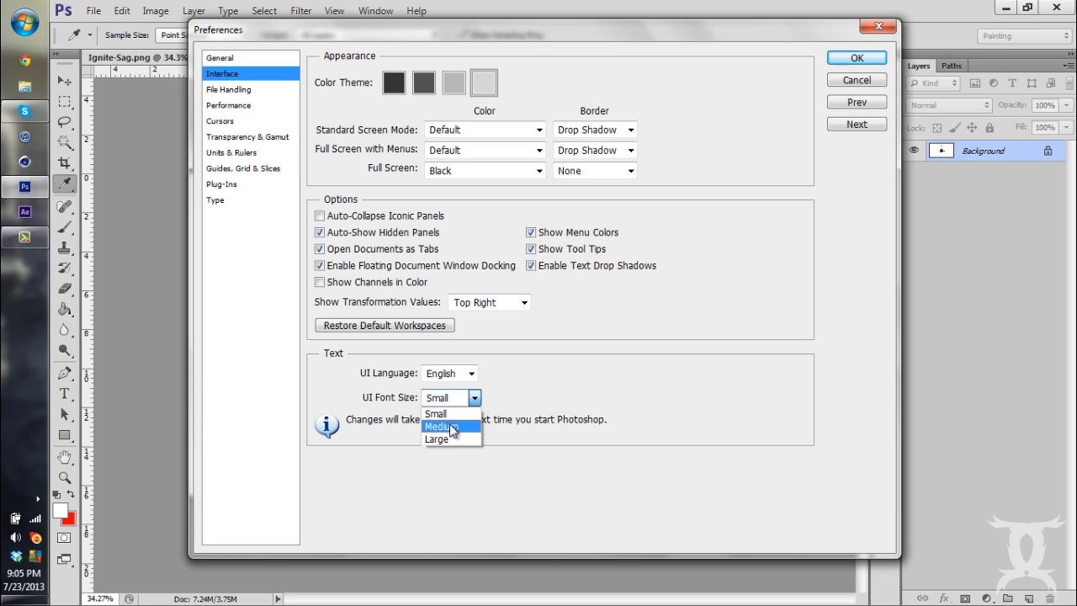
pyautogui.click(841, 61)
# Scrub-zoom the canvas, then open Preferences on the Performance page.
pyautogui.press('z')
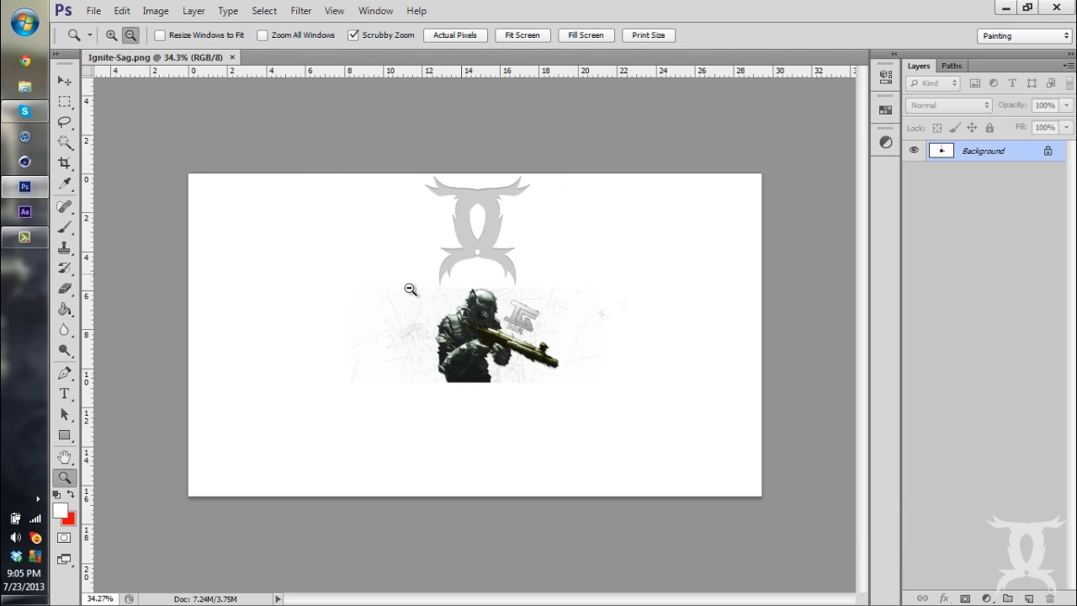
pyautogui.moveTo(407, 291)
pyautogui.mouseDown()
pyautogui.moveTo(370, 290)
pyautogui.moveTo(555, 257)
pyautogui.moveTo(395, 282)
pyautogui.mouseUp()
pyautogui.click(91, 11)
pyautogui.click(121, 11)
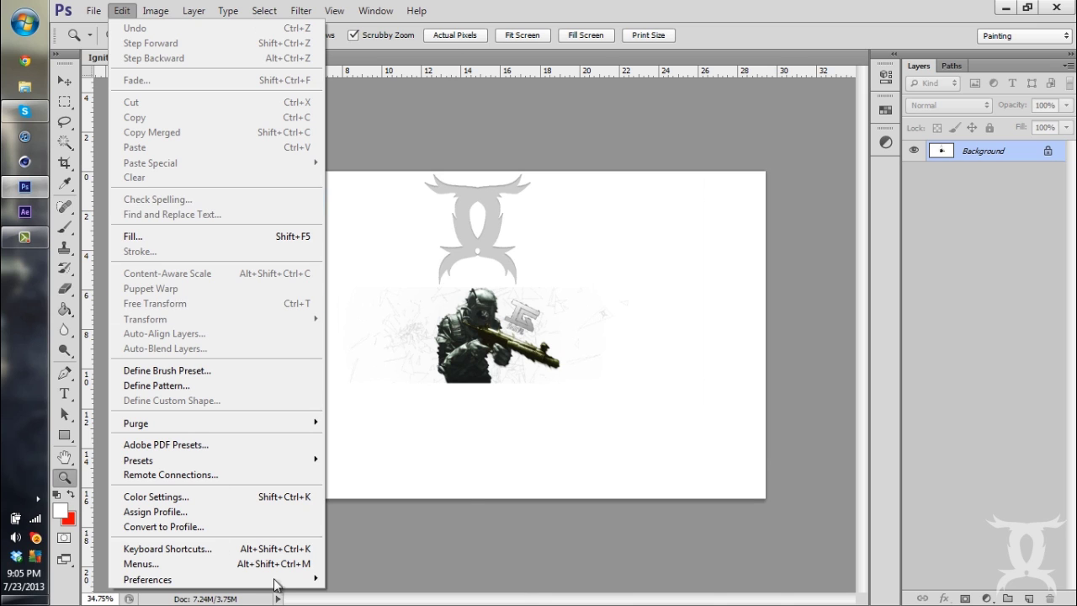
pyautogui.moveTo(288, 579)
pyautogui.click(407, 465)
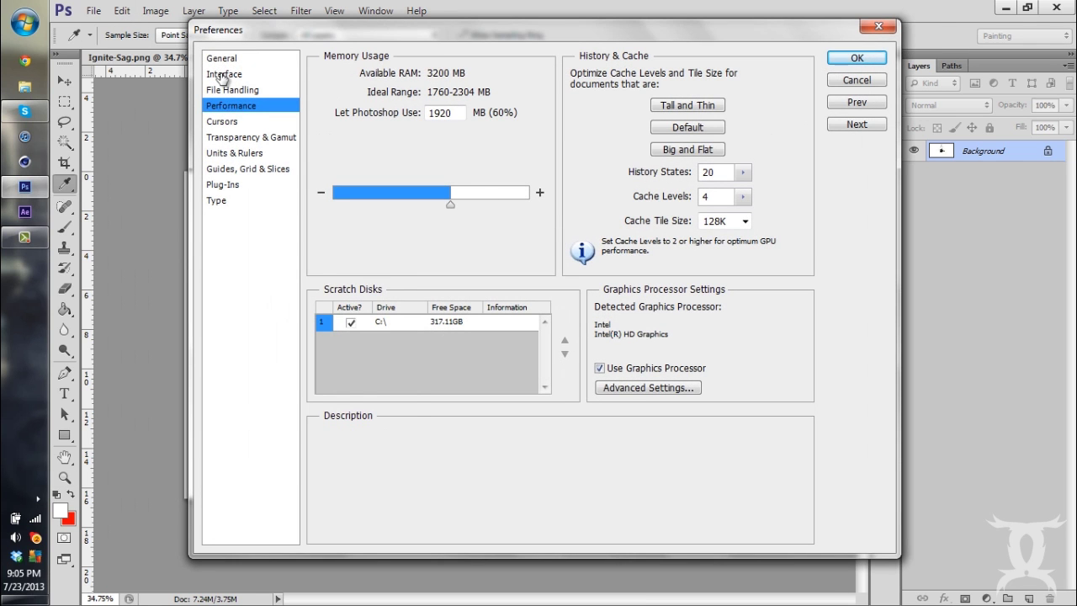
# Set the interface UI Font Size back to Small.
pyautogui.click(223, 76)
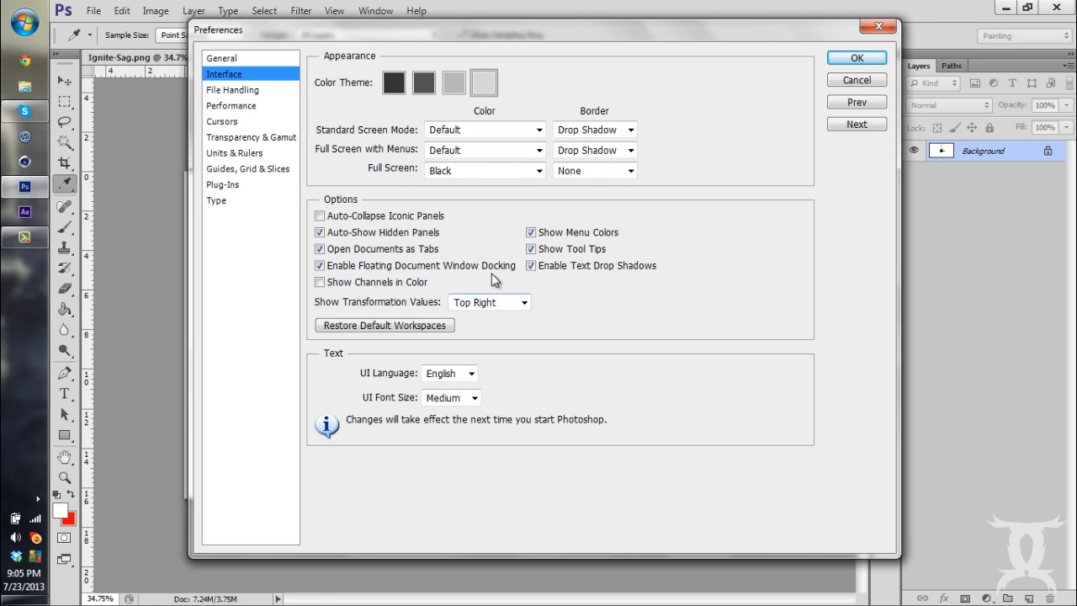
pyautogui.click(427, 404)
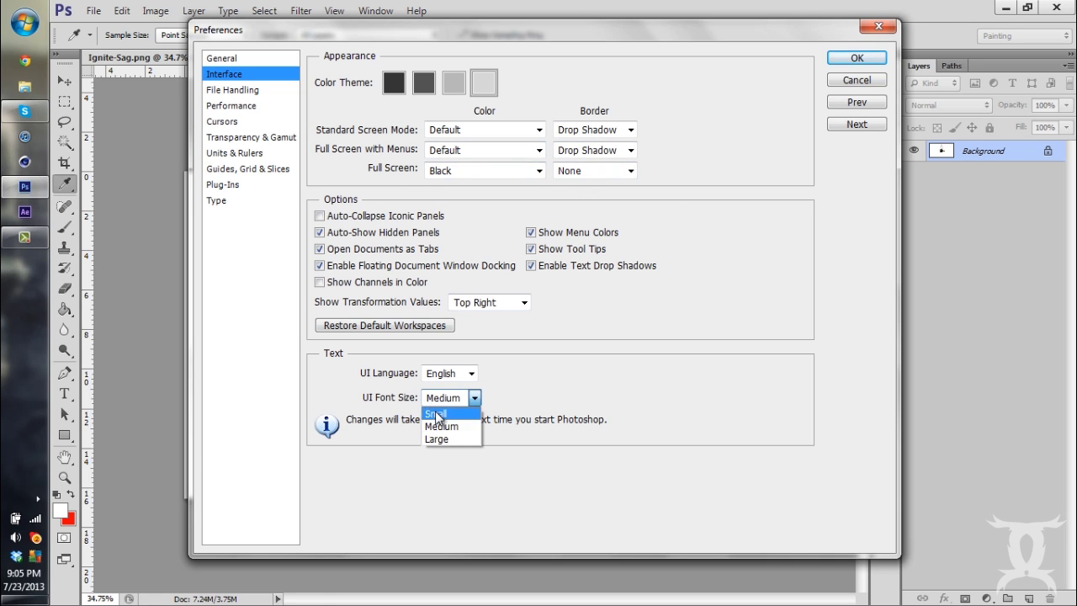
pyautogui.click(437, 413)
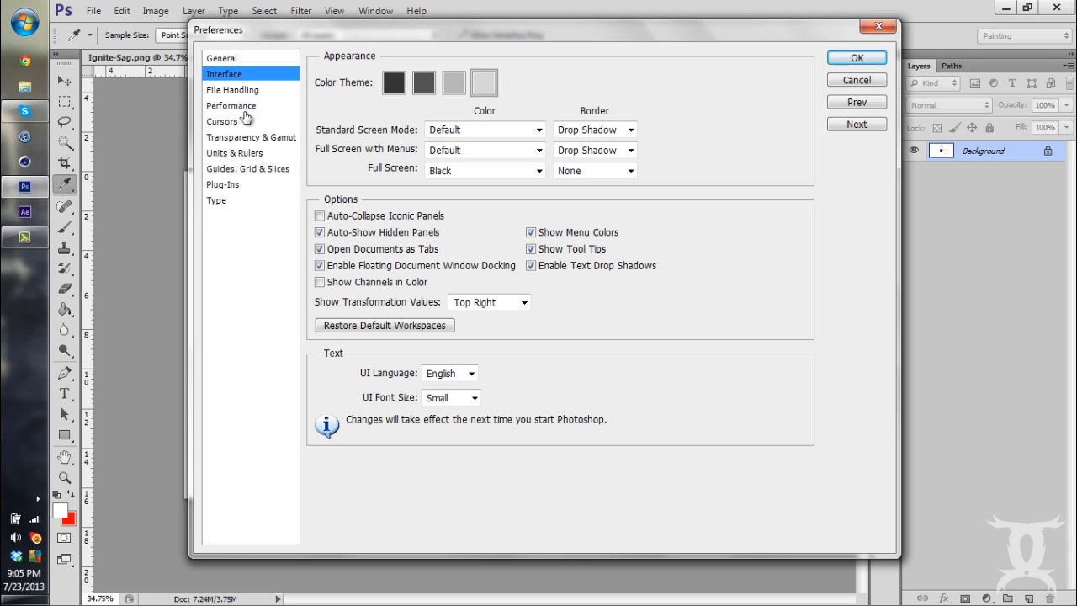
# Drag the memory slider to maximum, then set Let Photoshop Use to 2500 MB and confirm.
pyautogui.click(242, 107)
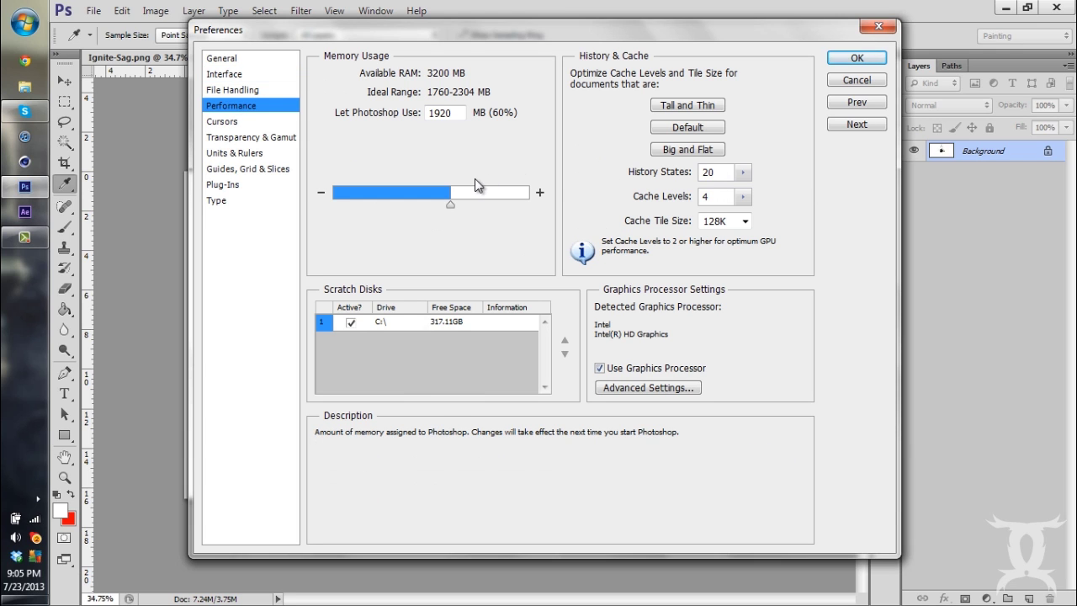
pyautogui.moveTo(395, 126)
pyautogui.moveTo(453, 204); pyautogui.dragTo(509, 207)
pyautogui.click(461, 111)
pyautogui.press('BackSpace')
pyautogui.press('BackSpace')
pyautogui.press('BackSpace')
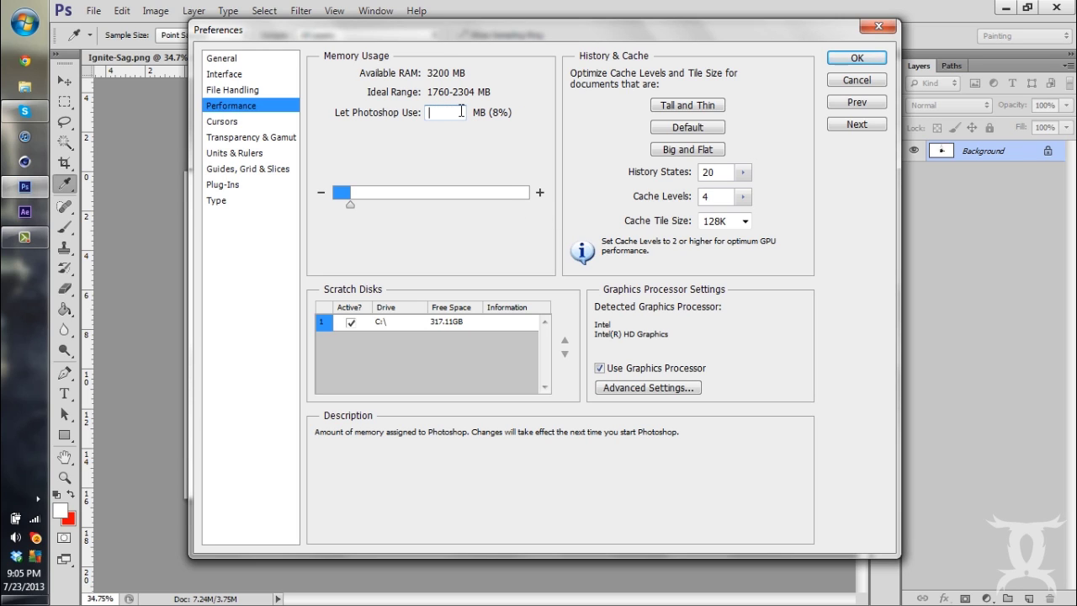
pyautogui.write('500')
pyautogui.press('Return')
pyautogui.press('z')
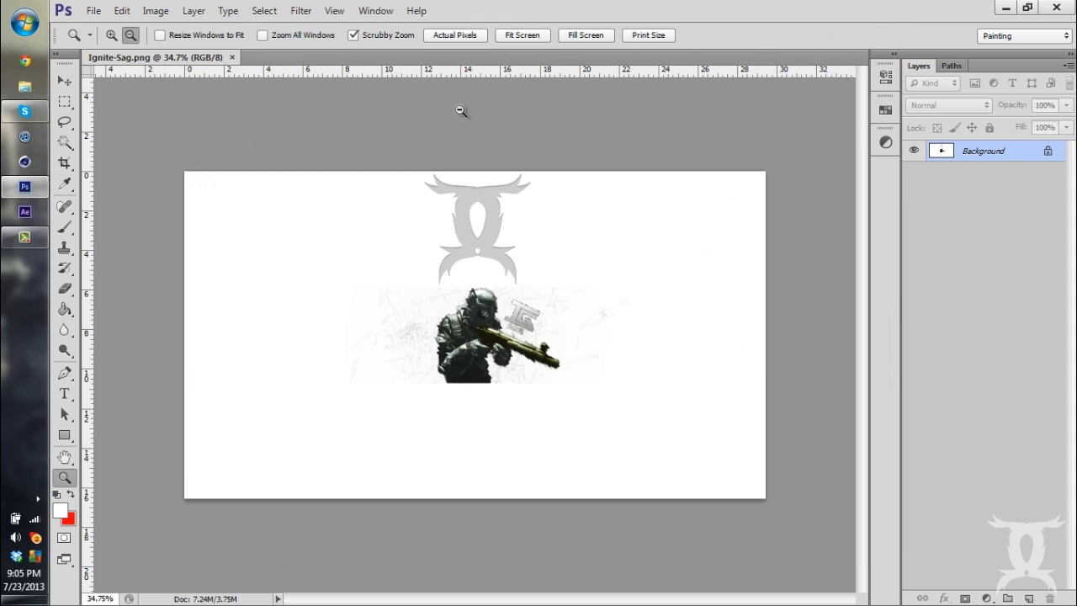
pyautogui.click(122, 10)
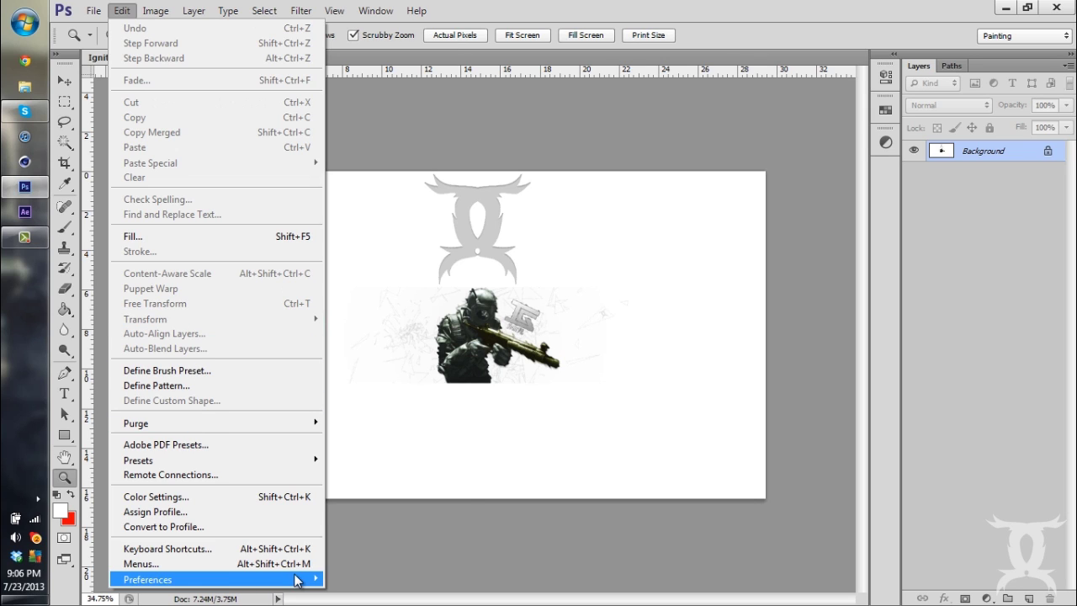
pyautogui.moveTo(294, 579)
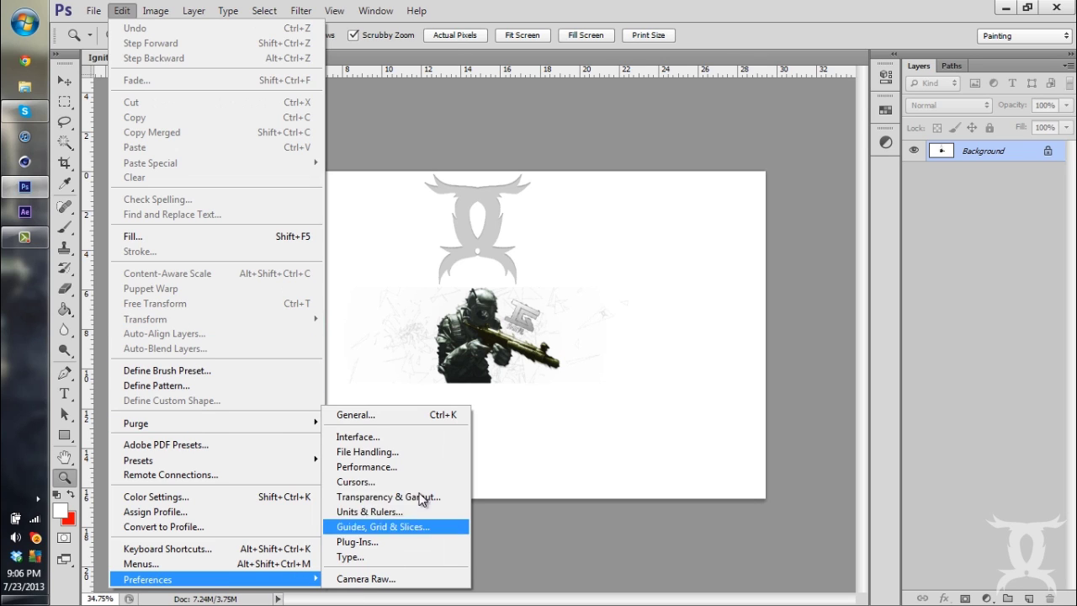
pyautogui.click(370, 467)
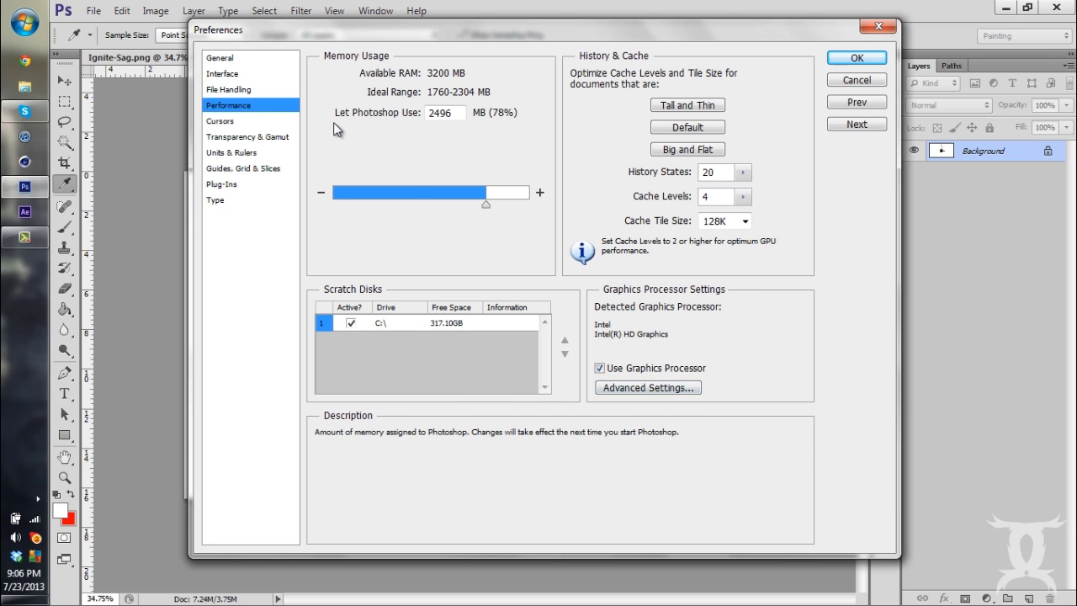
pyautogui.click(856, 57)
pyautogui.press('z')
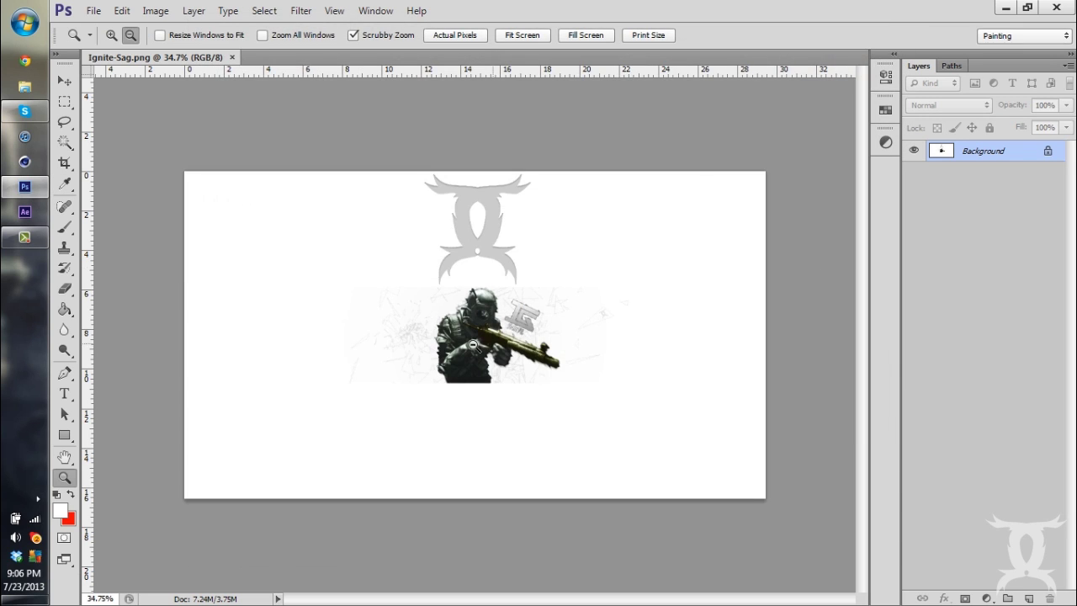
# Scrub-zoom the canvas to fill the window, then minimize Photoshop to show the desktop.
pyautogui.keyDown('alt'); pyautogui.click(429, 353); pyautogui.keyUp('alt')
pyautogui.keyDown('alt'); pyautogui.moveTo(429, 353); pyautogui.dragTo(461, 347); pyautogui.keyUp('alt')
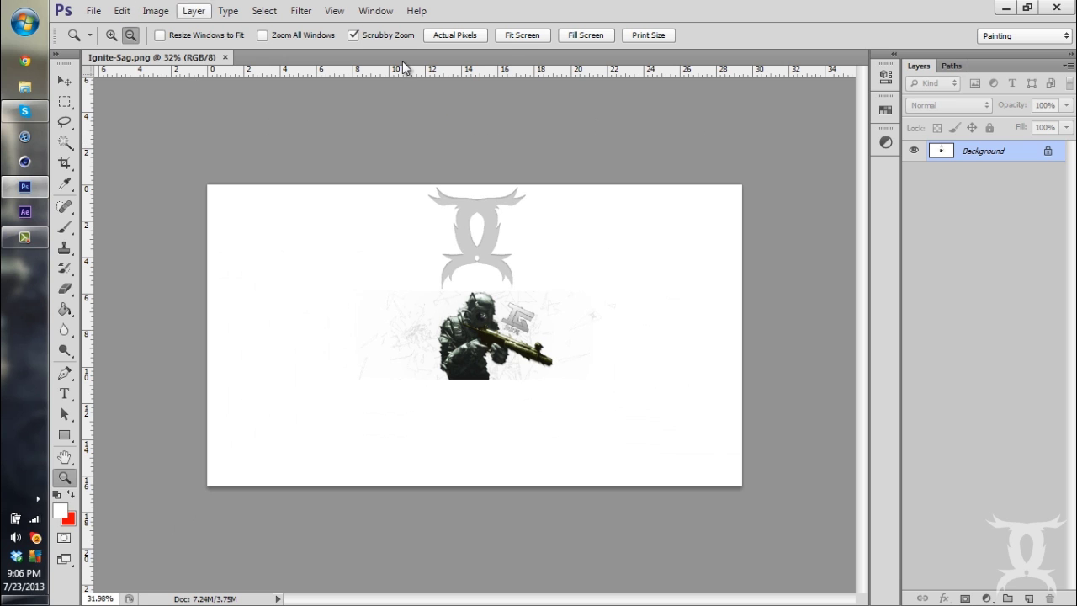
pyautogui.click(24, 185)
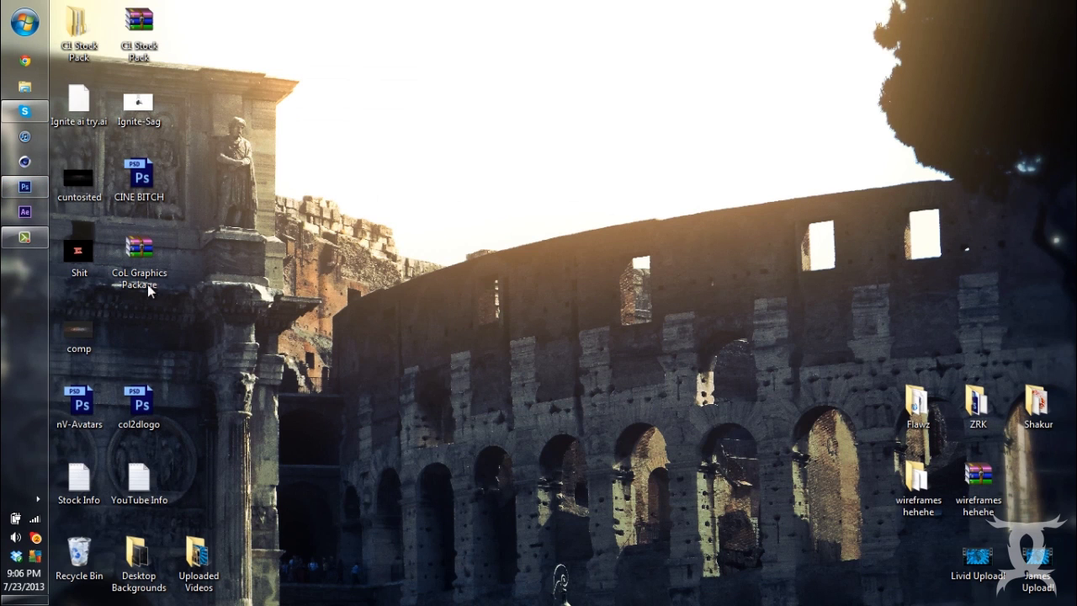
pyautogui.click(33, 241)
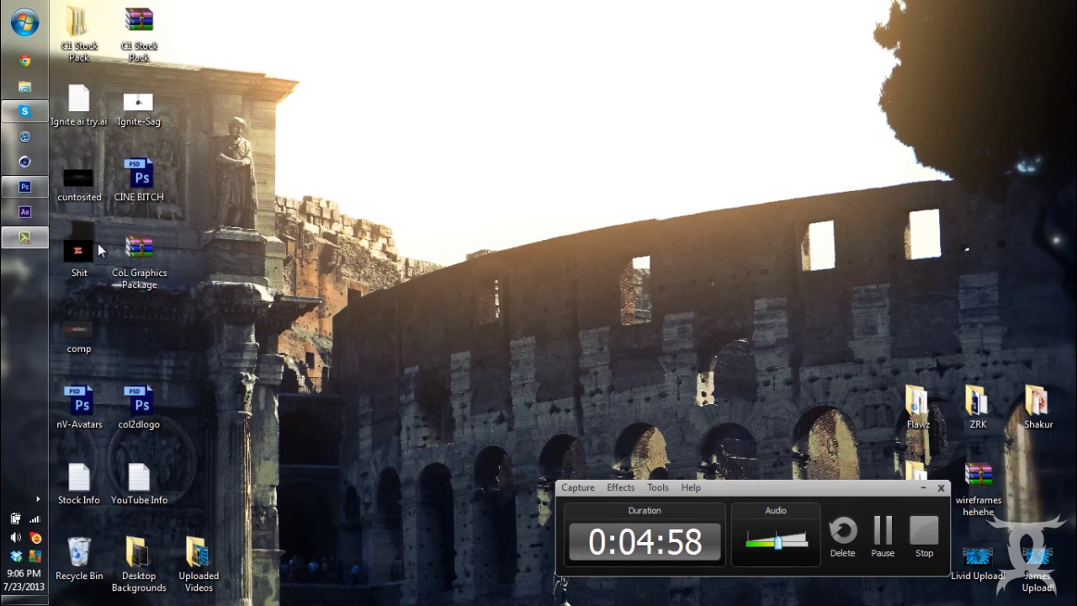